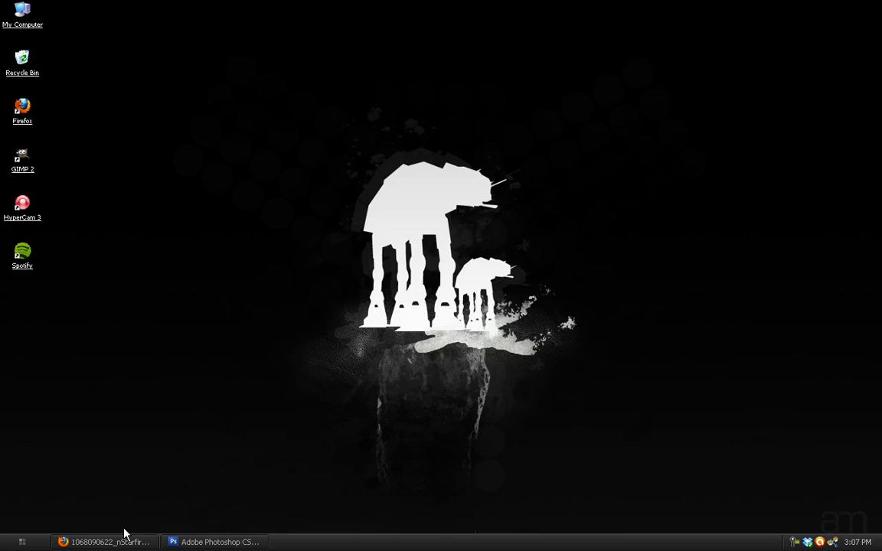
Step: Look at the Starfire reference image in Firefox and the finished Tiger.psd example in Photoshop, shown in a floating window
click(122, 538)
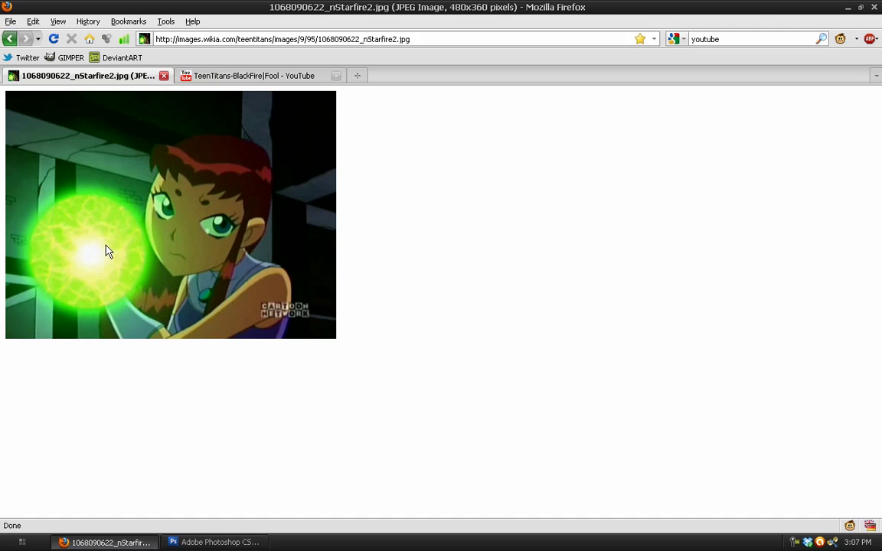
click(214, 541)
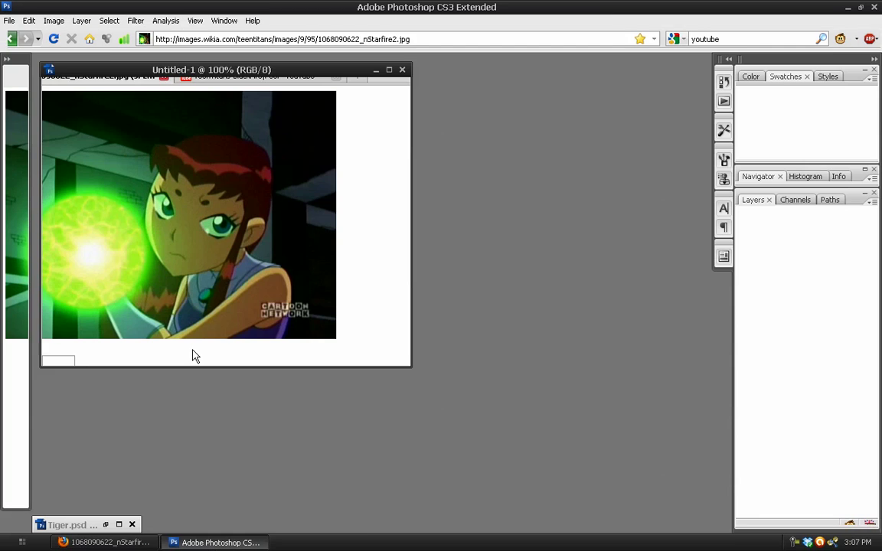
click(106, 524)
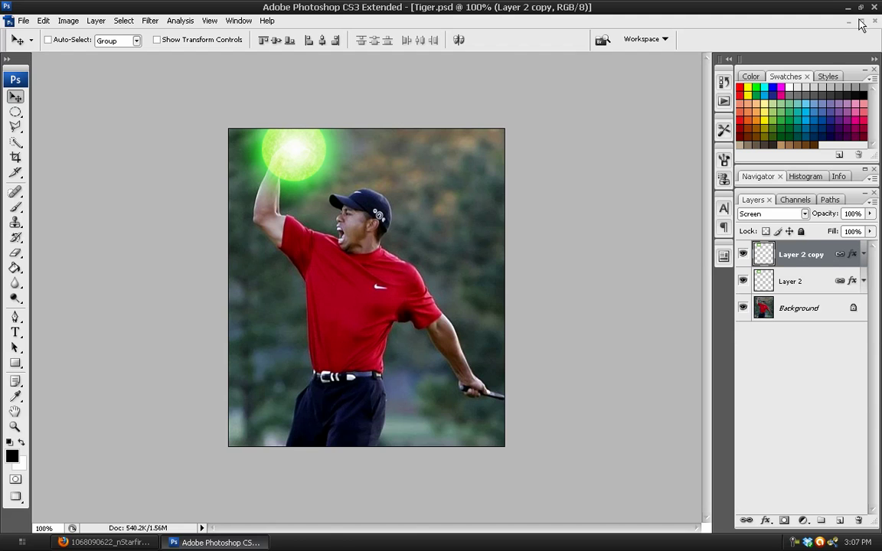
click(861, 22)
drag(433, 168, 375, 127)
Step: Switch to Firefox and compare the Starfire picture with the Blackfire power shown in the YouTube video
click(108, 542)
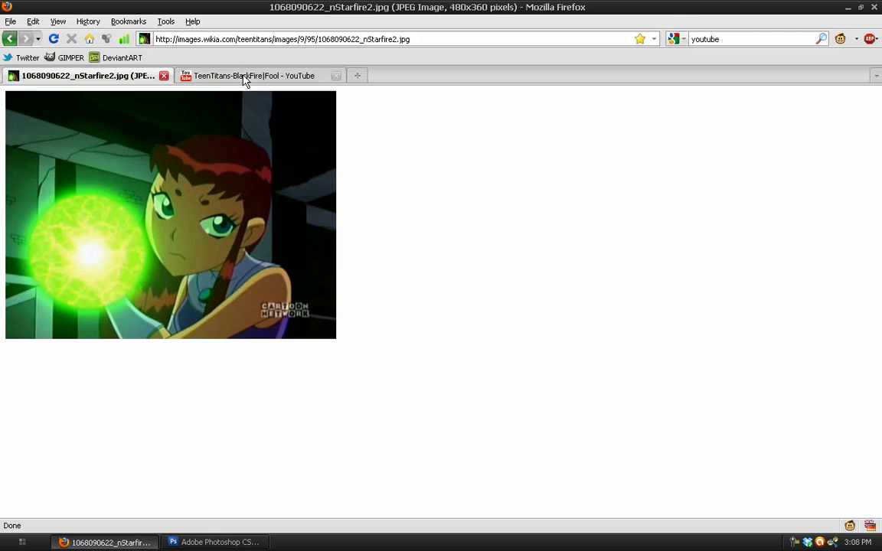
click(244, 77)
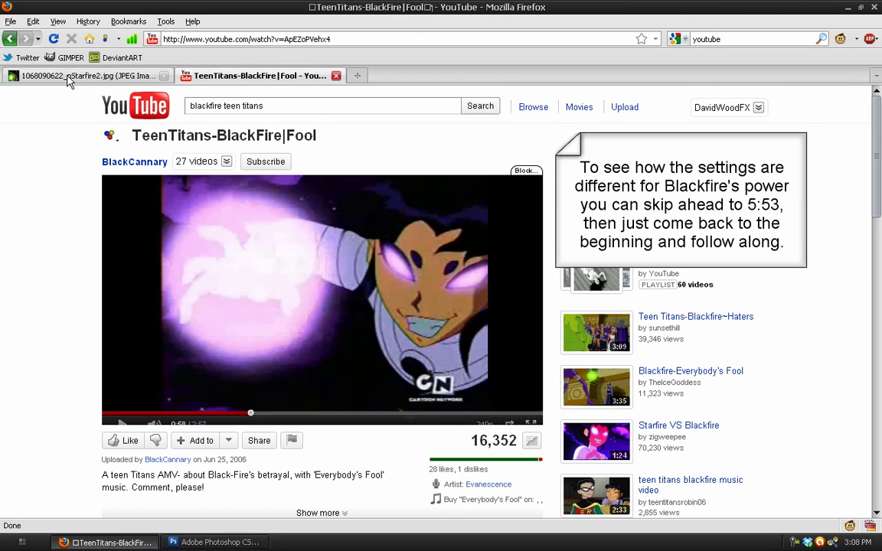
click(124, 76)
click(266, 79)
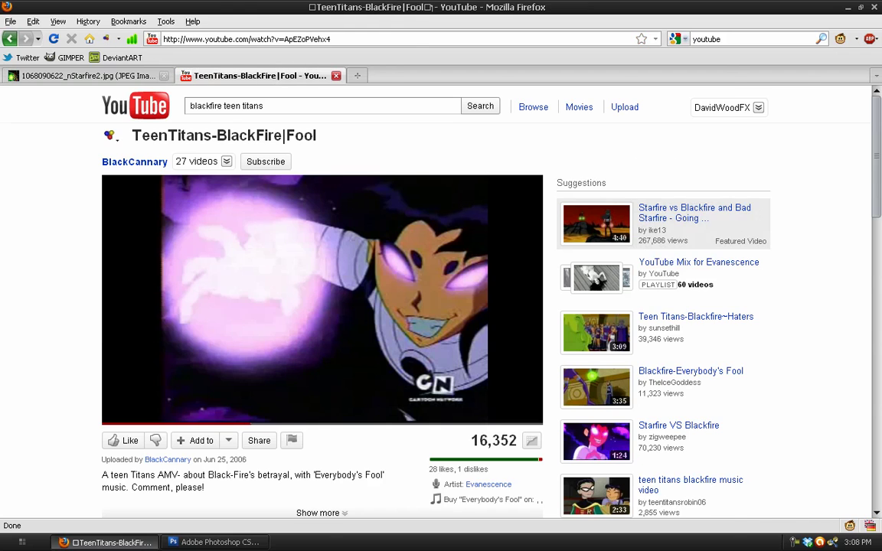
Step: Switch back to Photoshop and close the Untitled-1 reference document
key(alt+Tab)
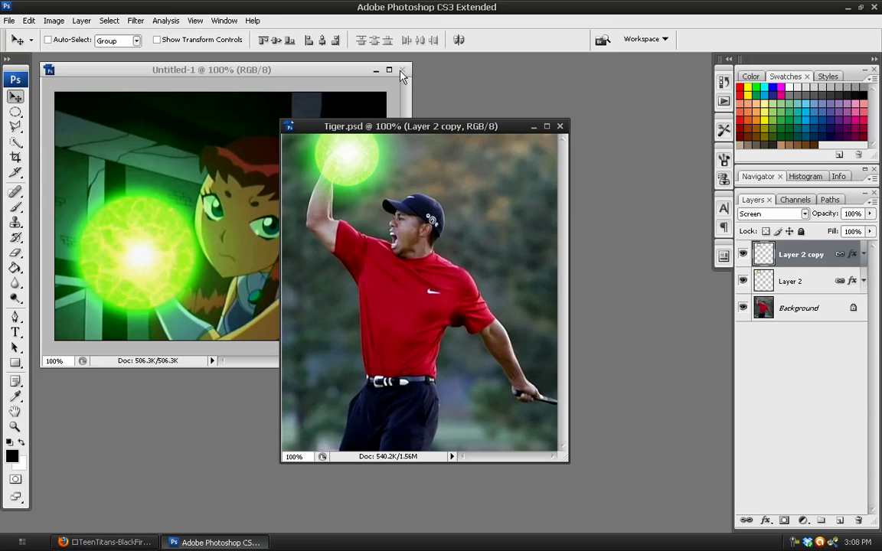
click(402, 71)
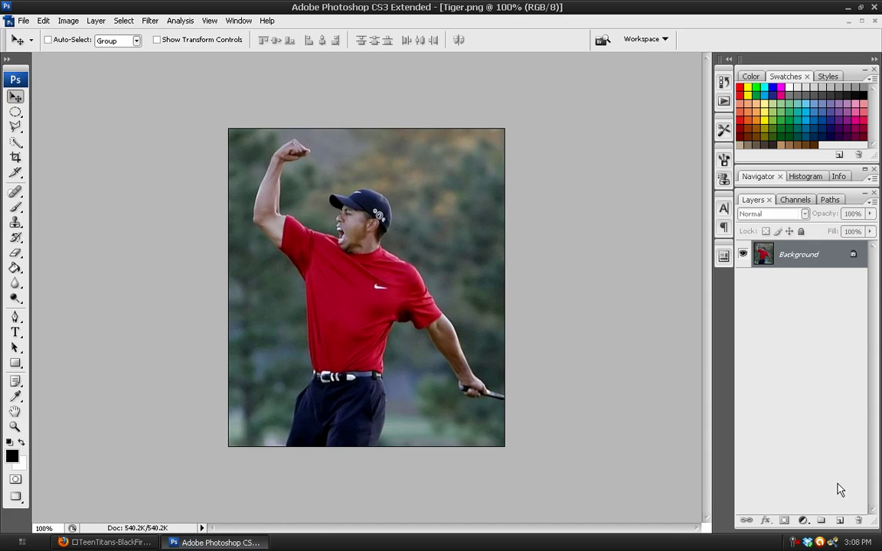
Step: On a new layer, create a white-filled circle over the golfer's chest from an elliptical selection feathered 1 px, and deselect it
key(ctrl+shift+alt+n)
click(21, 115)
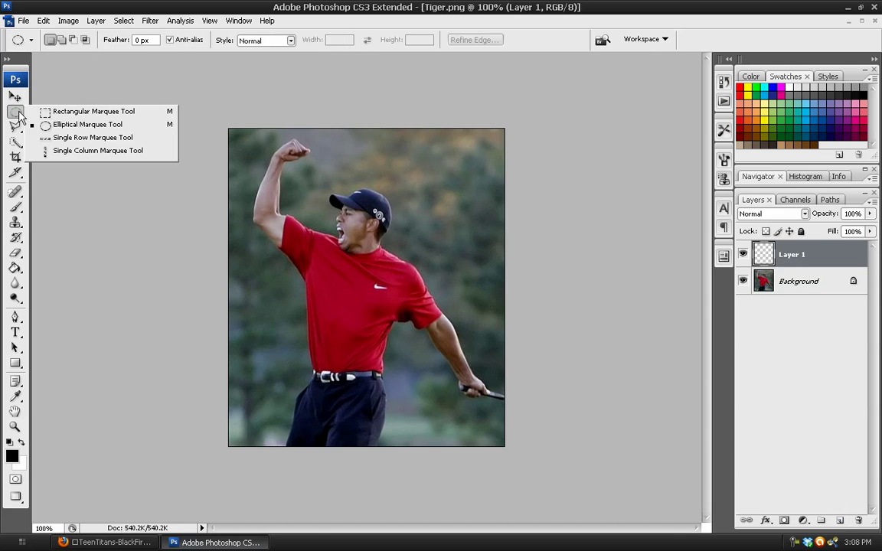
click(85, 124)
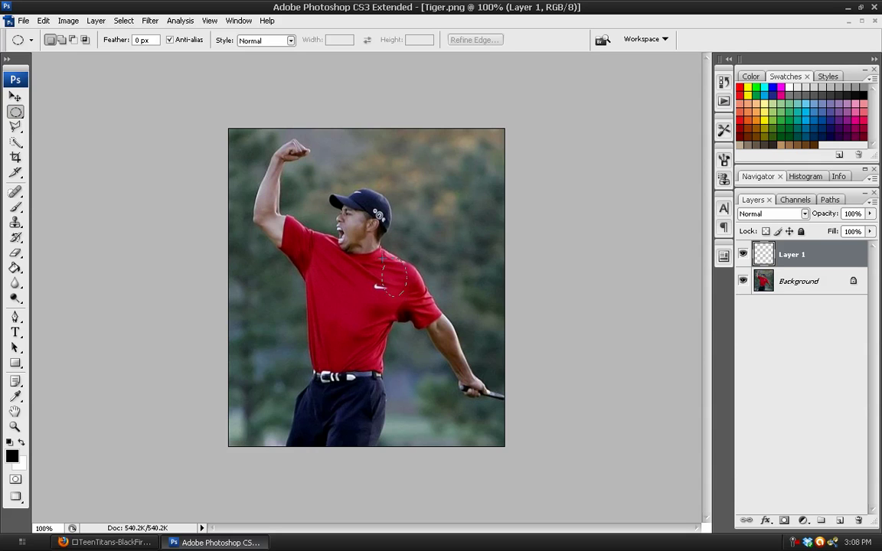
drag(344, 231, 335, 218)
drag(334, 218, 336, 216)
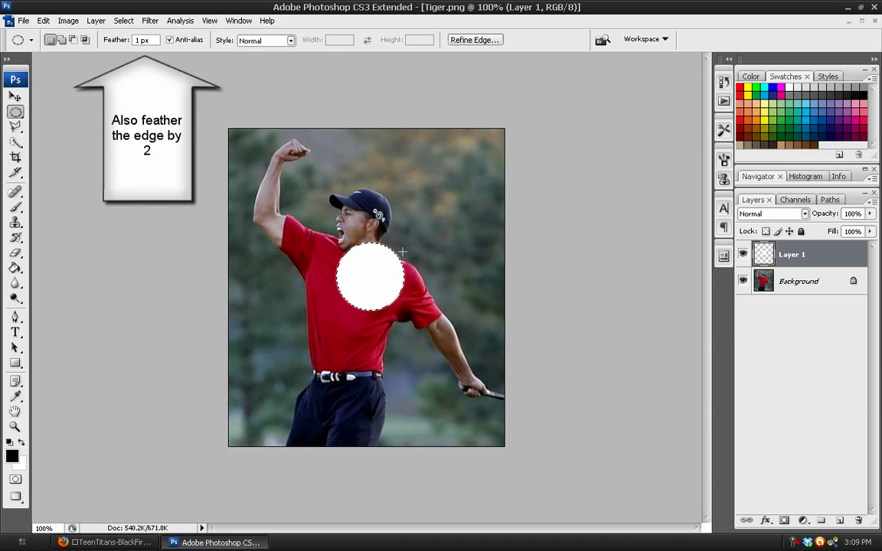
click(123, 21)
click(142, 49)
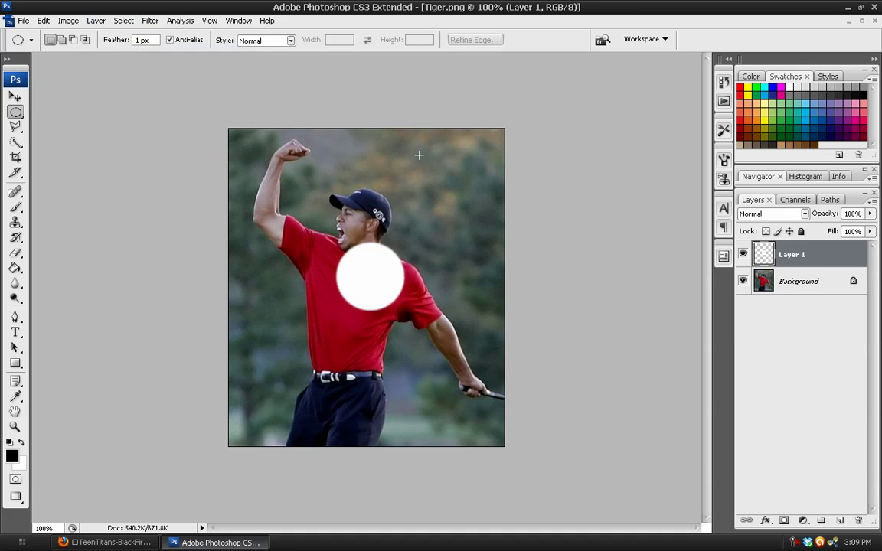
Step: Enable a Pattern Overlay layer style on the white circle's layer and open its pattern choices
double_click(766, 256)
drag(505, 67, 571, 135)
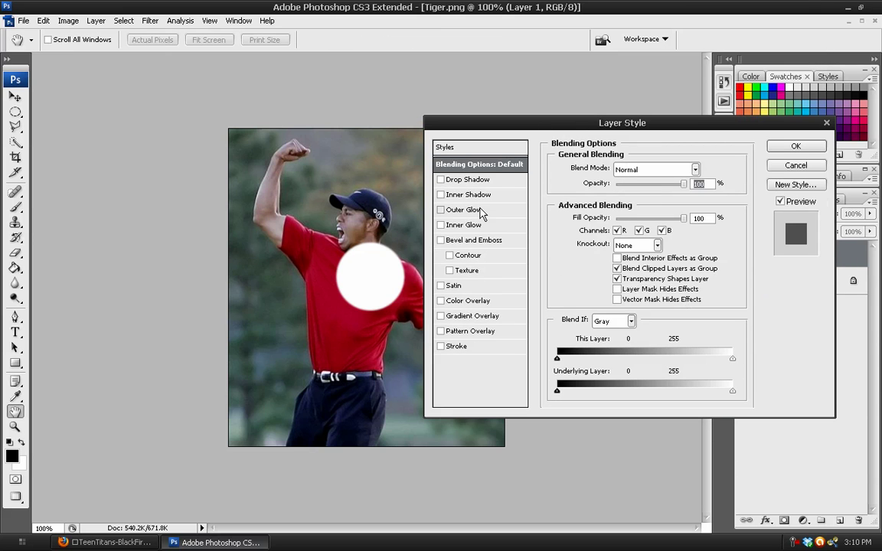
click(441, 331)
click(473, 335)
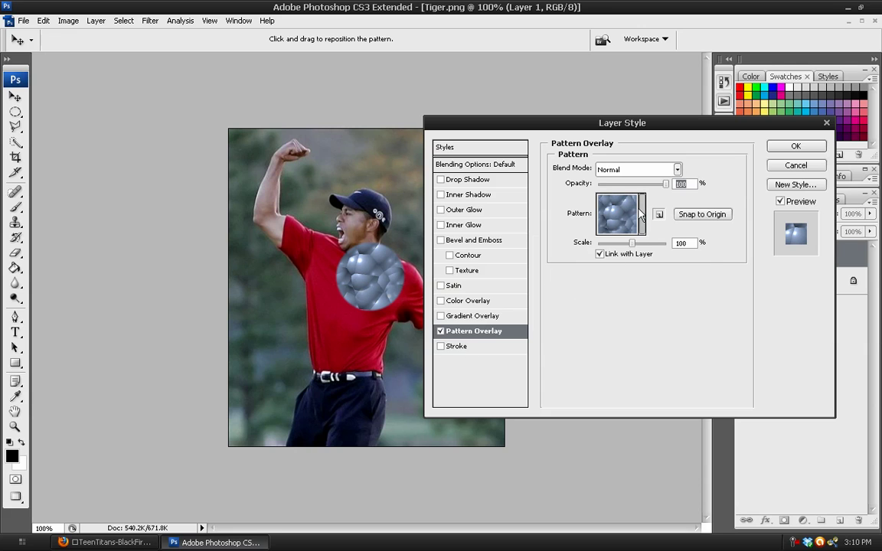
click(609, 210)
click(697, 249)
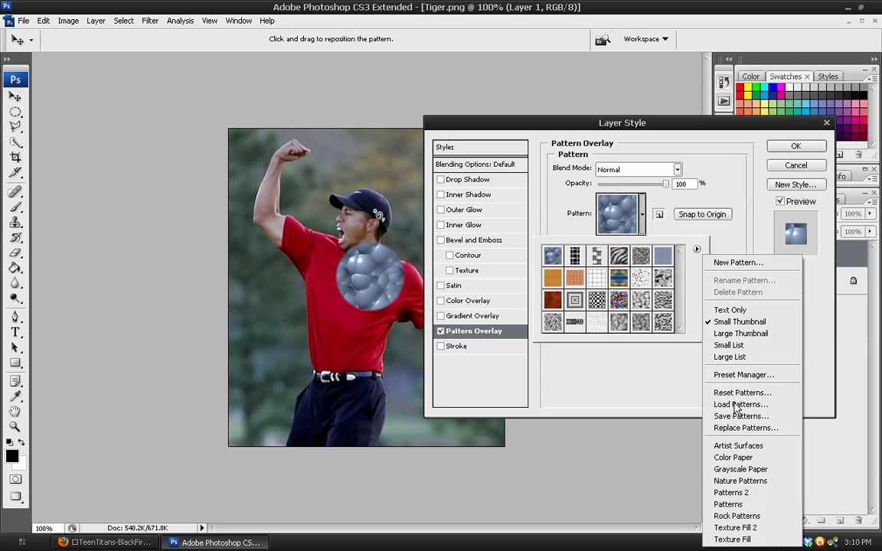
click(727, 505)
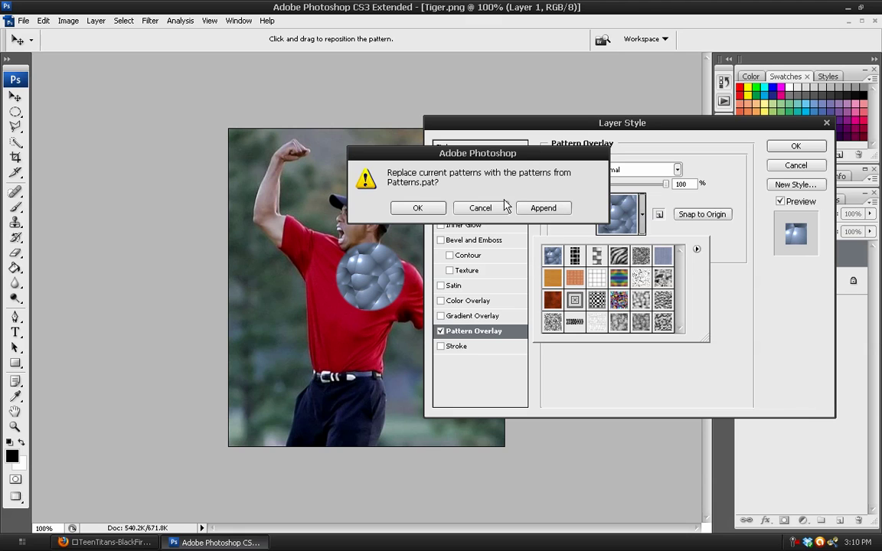
click(387, 194)
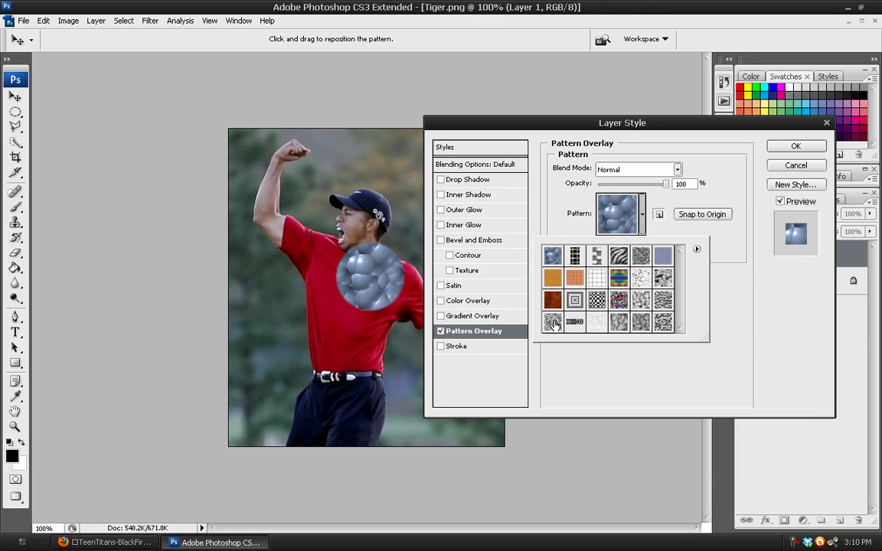
Step: Choose the black-and-white cracked cell pattern for the overlay, reduce its scale, and apply the layer style
click(553, 322)
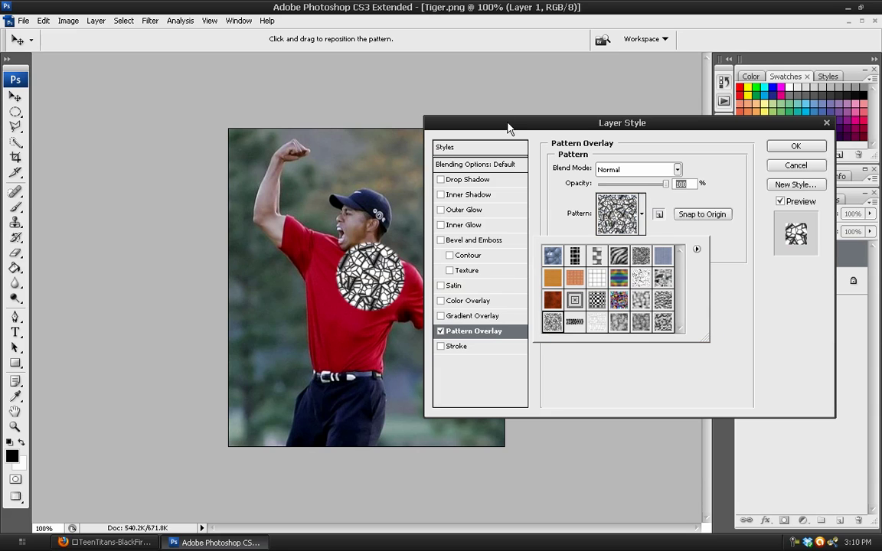
drag(507, 124, 513, 114)
drag(636, 234, 617, 235)
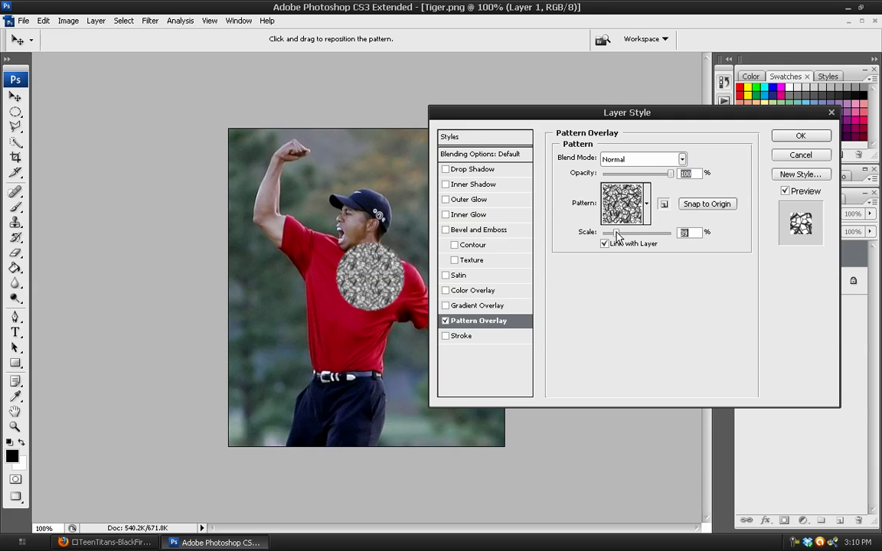
key(shift+Up)
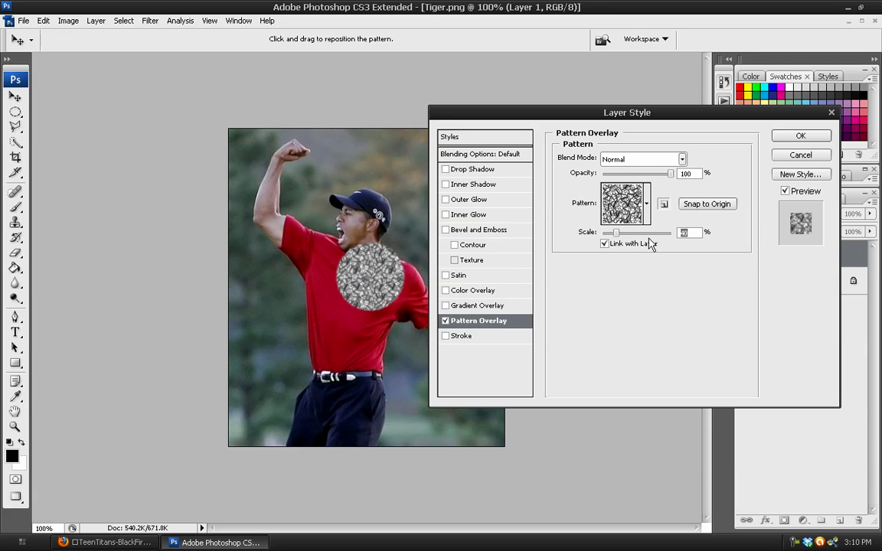
click(788, 135)
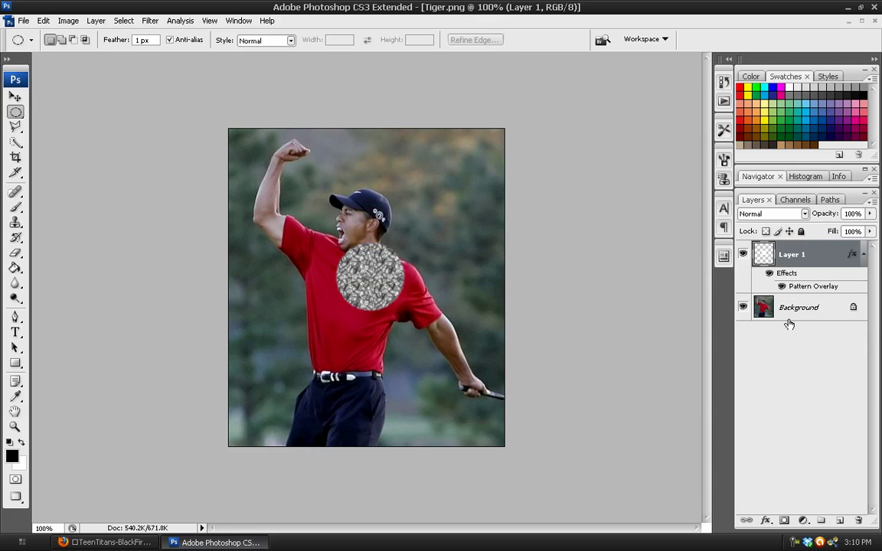
Step: Merge the patterned circle down into a new empty layer beneath it and invert its colors
ctrl+click(839, 521)
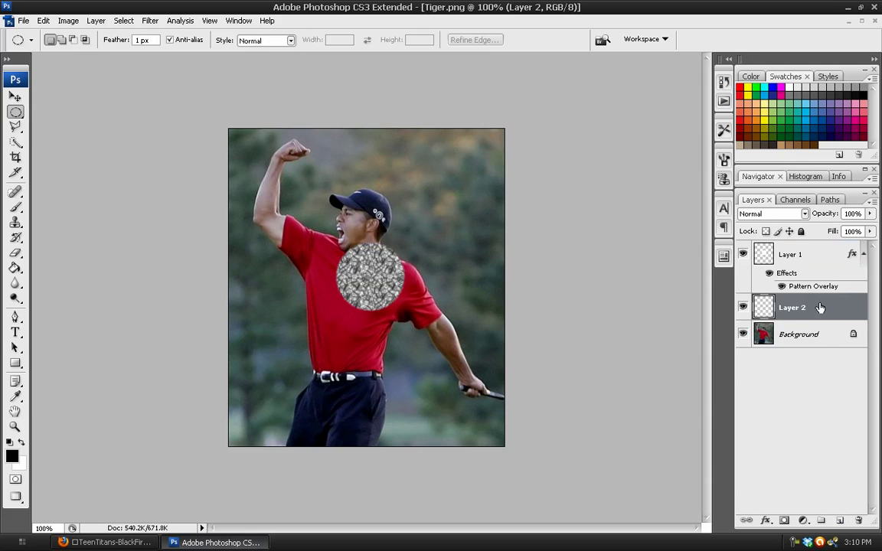
right_click(812, 258)
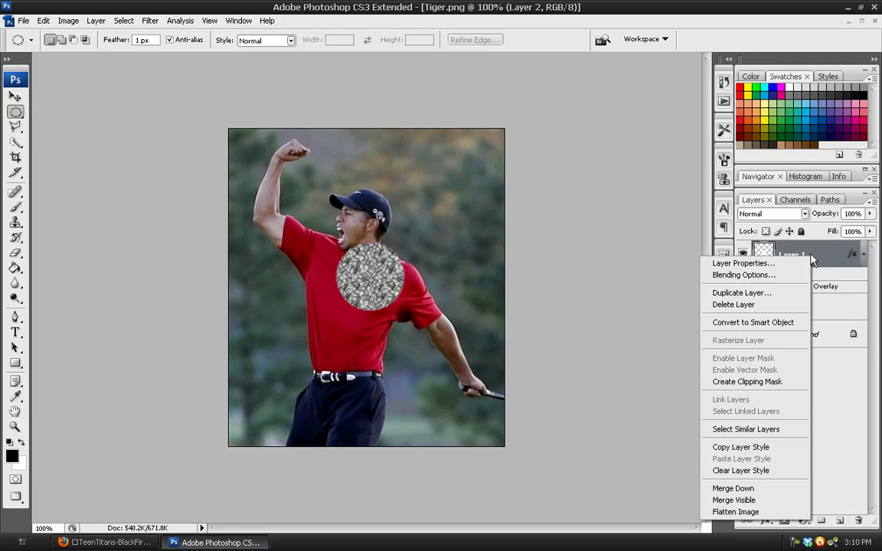
click(760, 489)
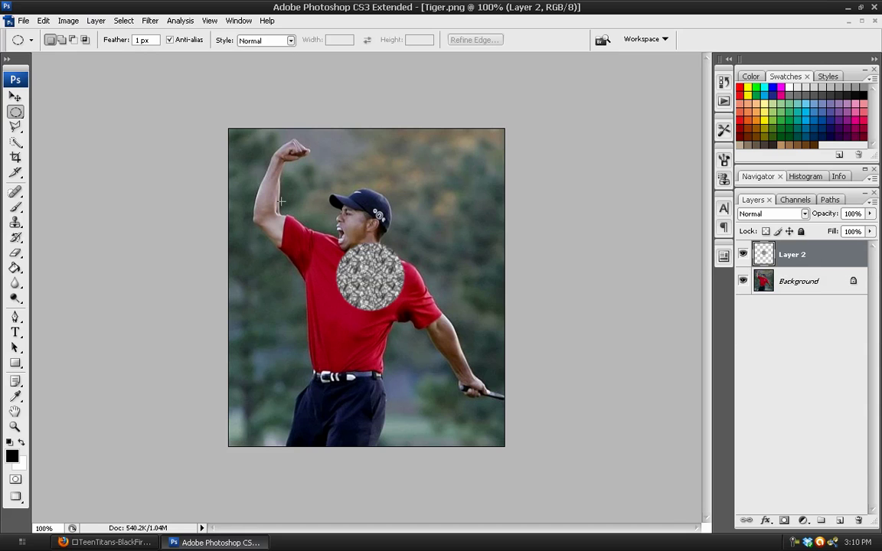
key(ctrl+i)
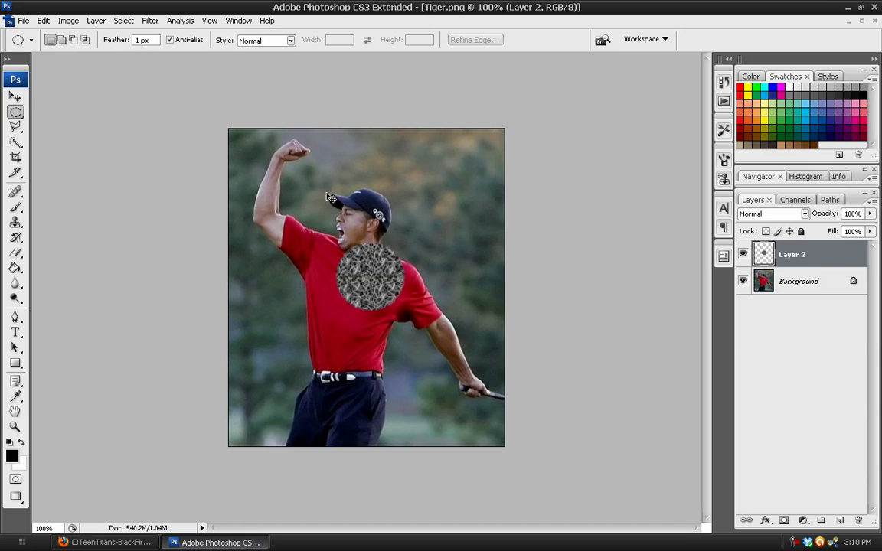
Step: Apply a Color Overlay to the circle in green 00ff06 with Linear Dodge (Add) blending and slightly raised opacity
double_click(769, 255)
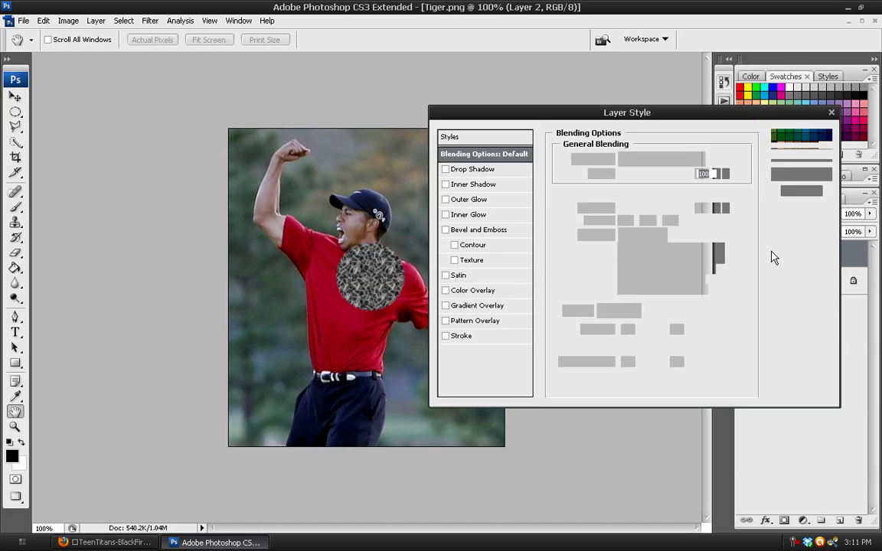
click(451, 290)
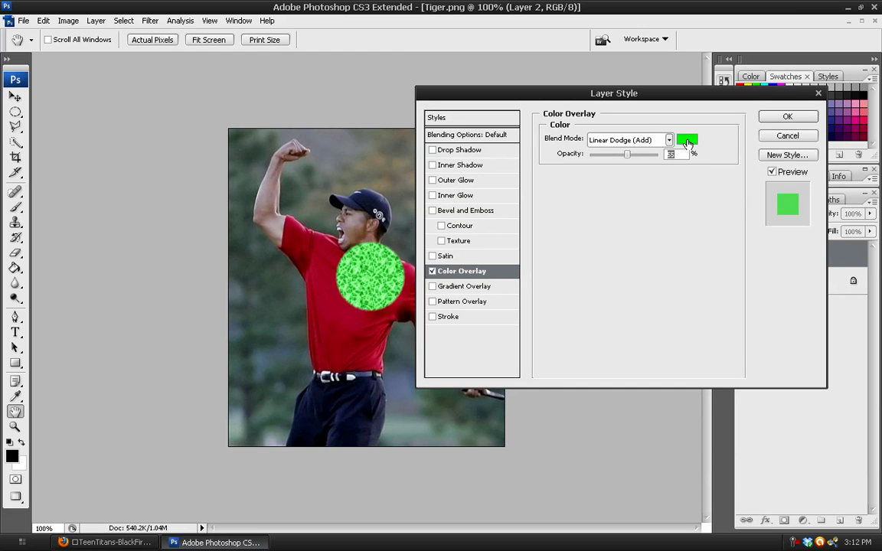
click(687, 142)
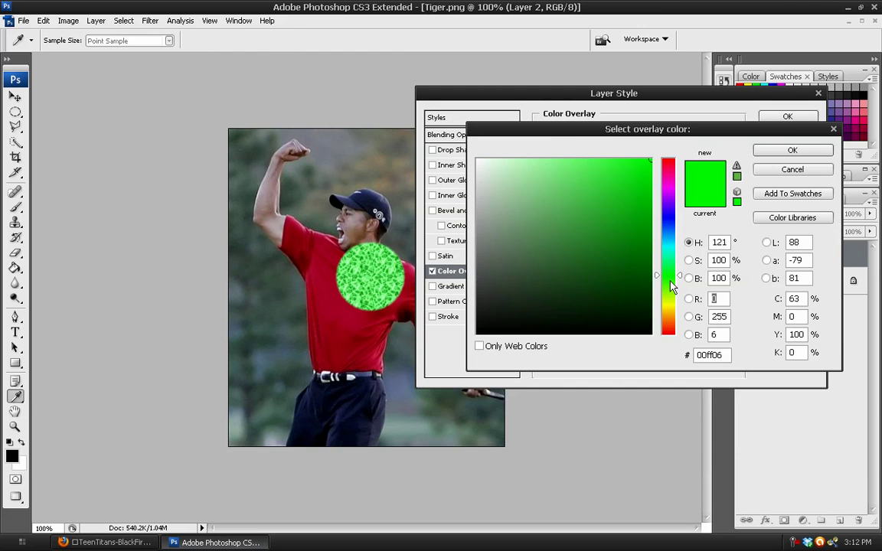
click(790, 169)
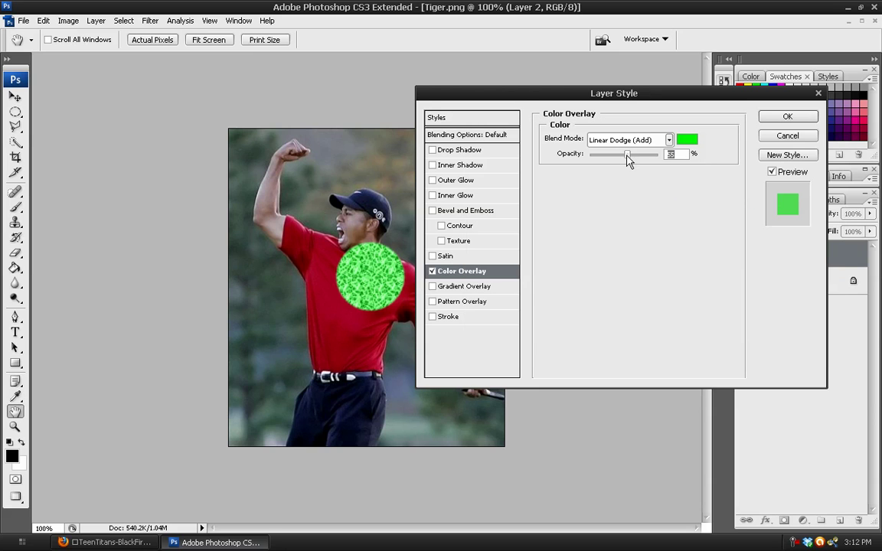
drag(626, 155, 634, 154)
click(786, 118)
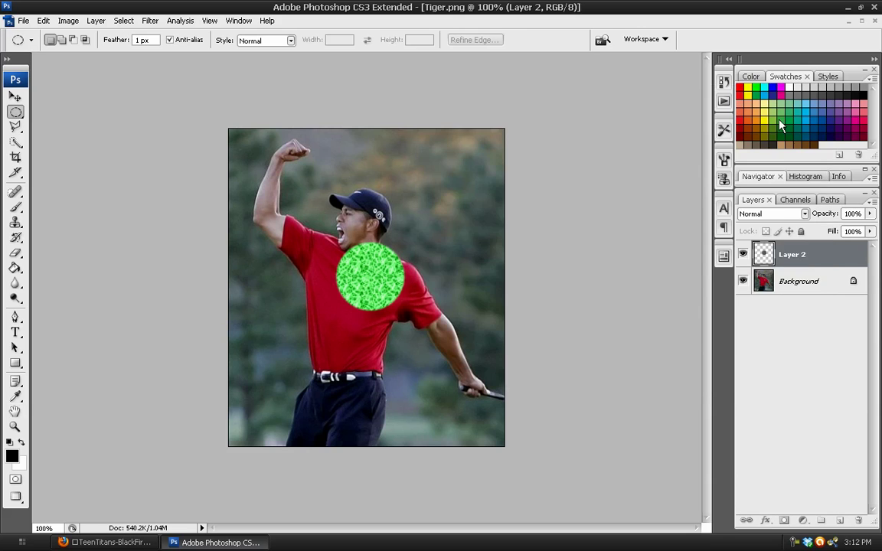
Step: Merge the green circle down into a new empty layer beneath it, making its color overlay permanent
ctrl+click(840, 521)
right_click(825, 259)
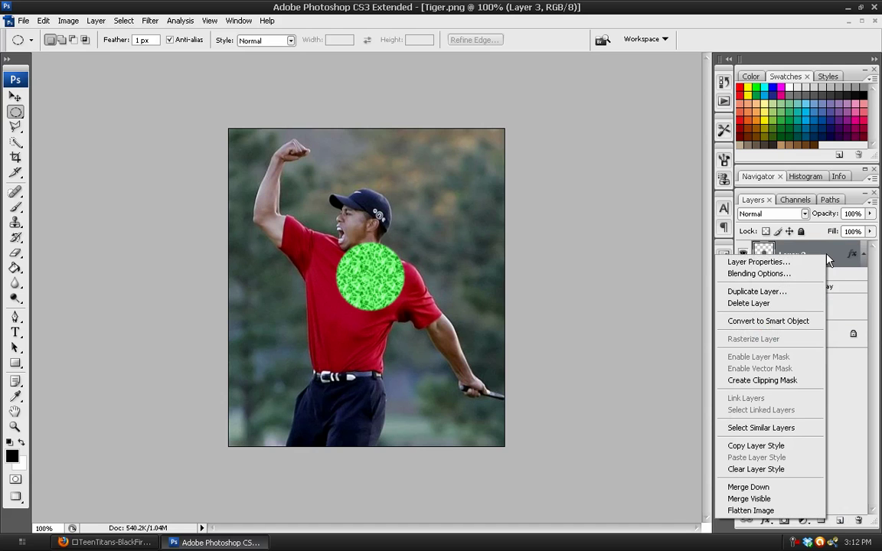
click(764, 490)
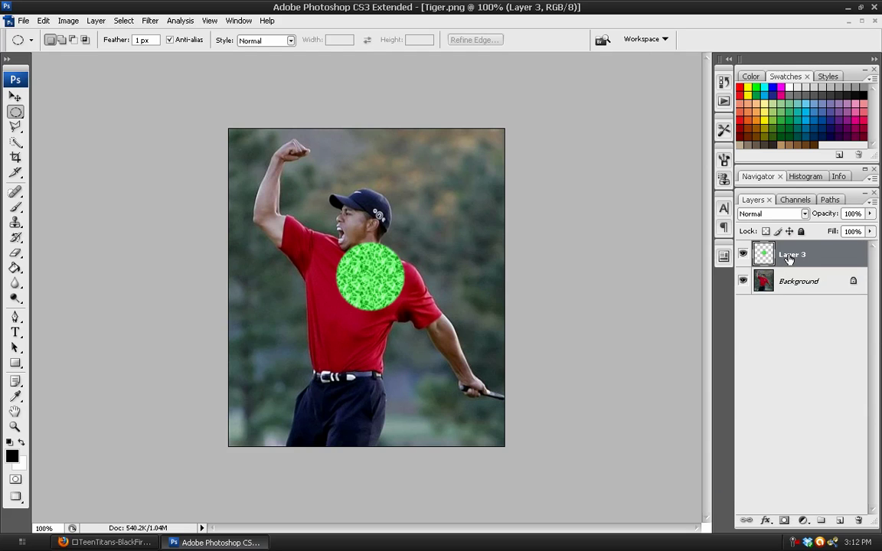
Step: Set the green circle layer's blend mode to Screen and move the circle slightly up and left on the chest
click(771, 213)
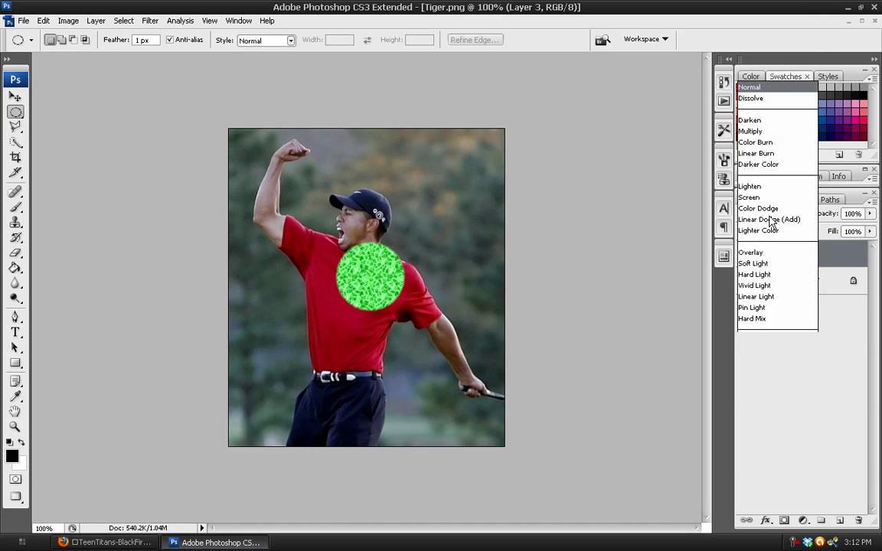
click(750, 118)
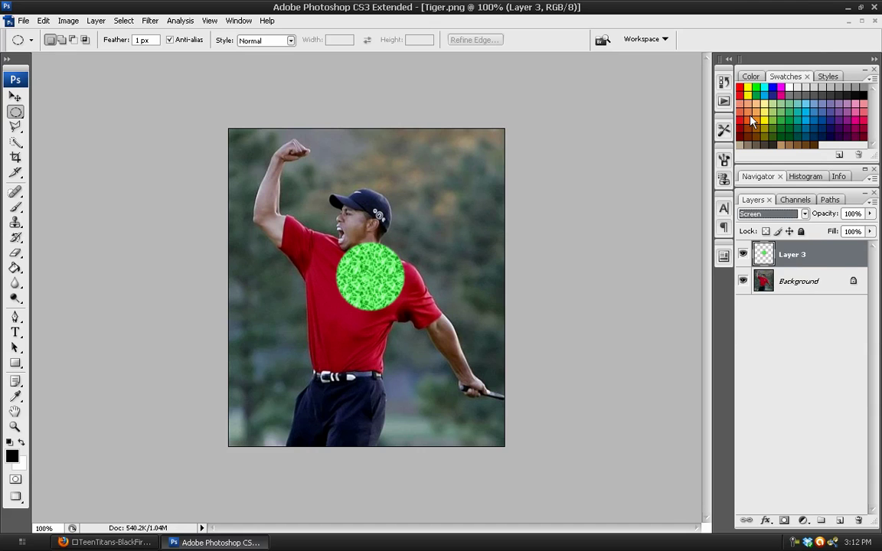
click(16, 96)
mouse_move(378, 287)
mouse_down()
mouse_move(304, 163)
mouse_move(376, 304)
mouse_move(378, 280)
mouse_up()
Step: Switch the circle layer to Normal blending, apply a slight Gaussian Blur to it, and set its blend mode back to Screen
click(771, 214)
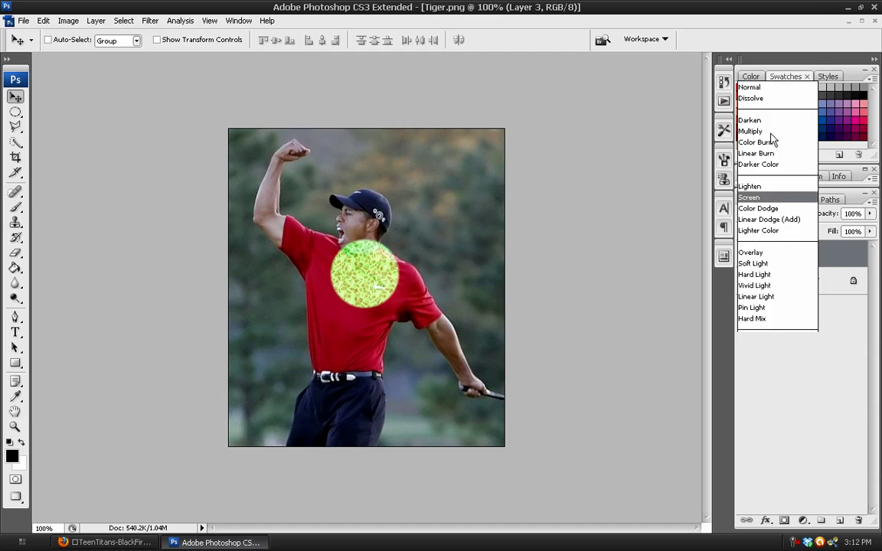
click(768, 9)
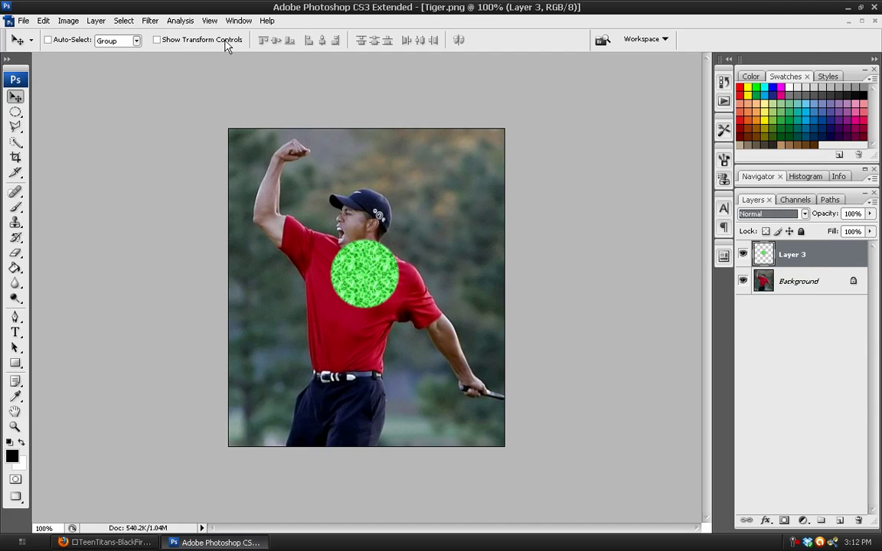
click(150, 20)
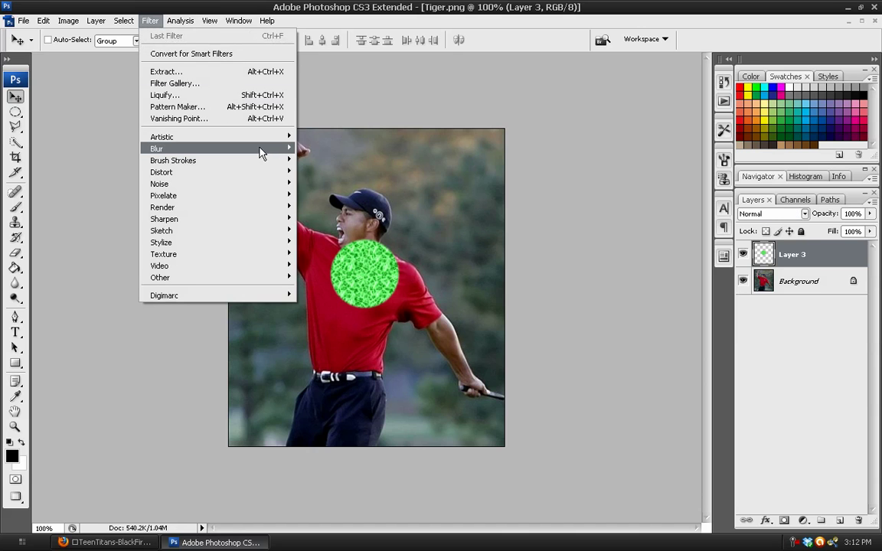
mouse_move(260, 149)
click(329, 195)
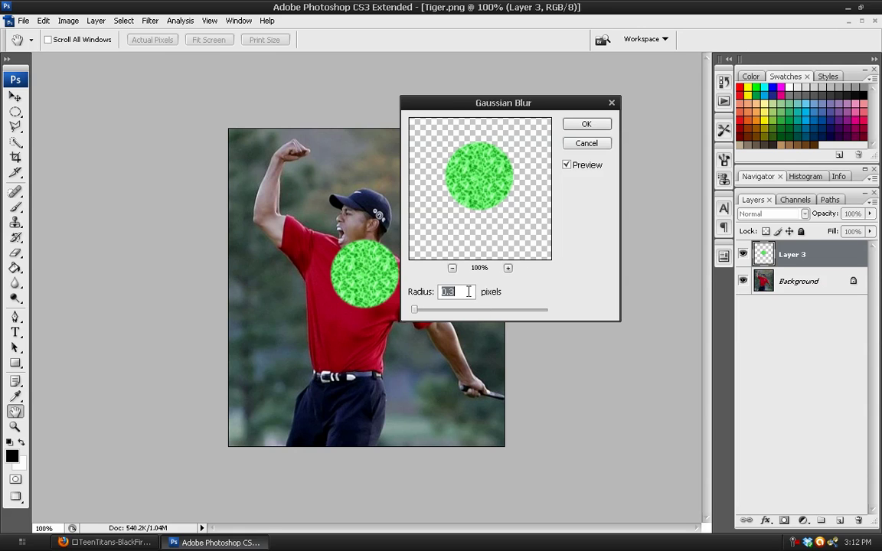
click(586, 124)
key(v)
click(772, 214)
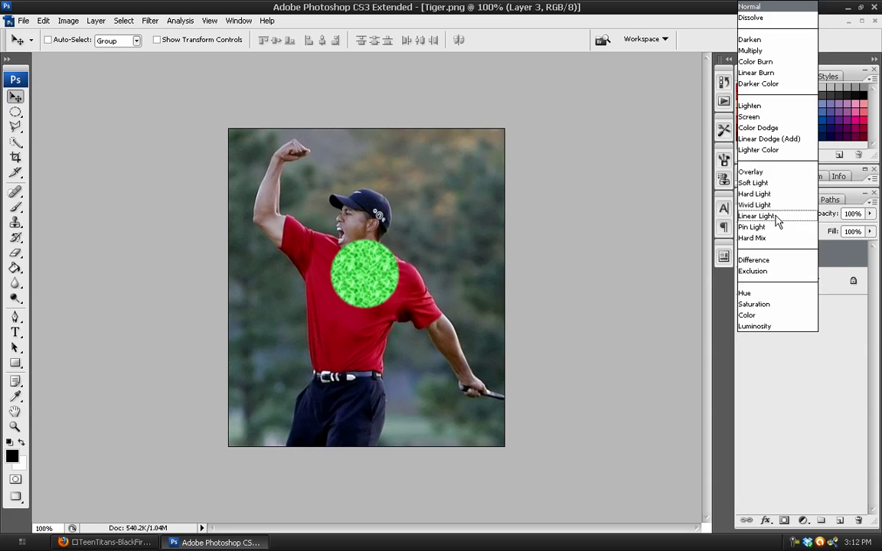
click(750, 116)
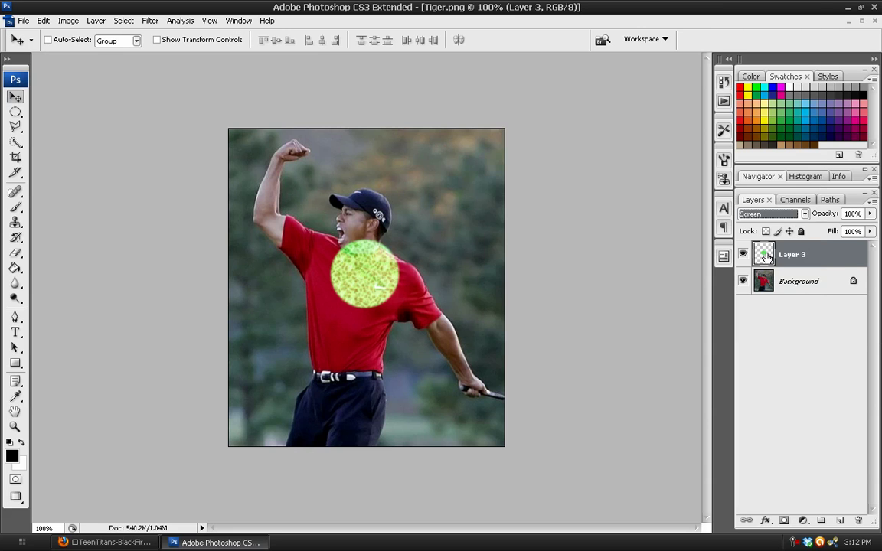
Step: Add an Outer Glow to the circle layer in green 00ff06 with 100% opacity and a size of 50 px
double_click(766, 258)
click(468, 174)
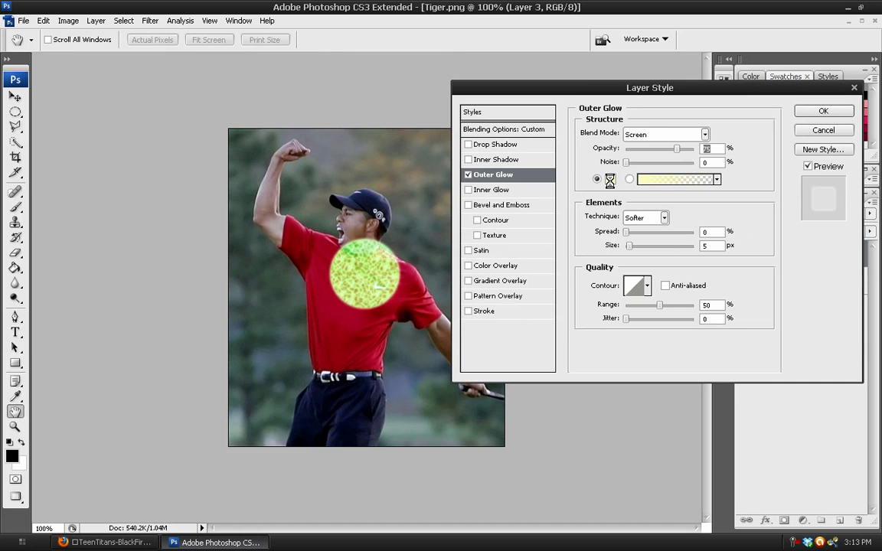
click(610, 179)
click(668, 274)
drag(603, 254, 653, 158)
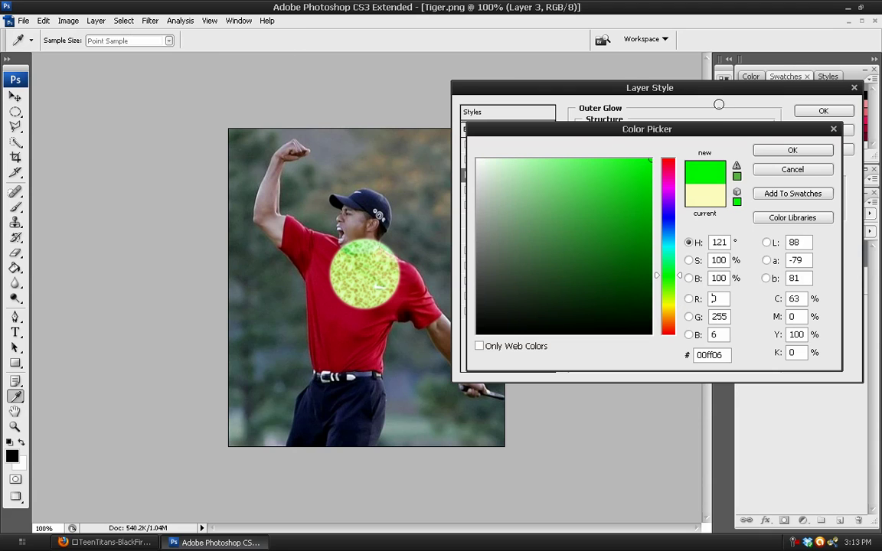
click(792, 150)
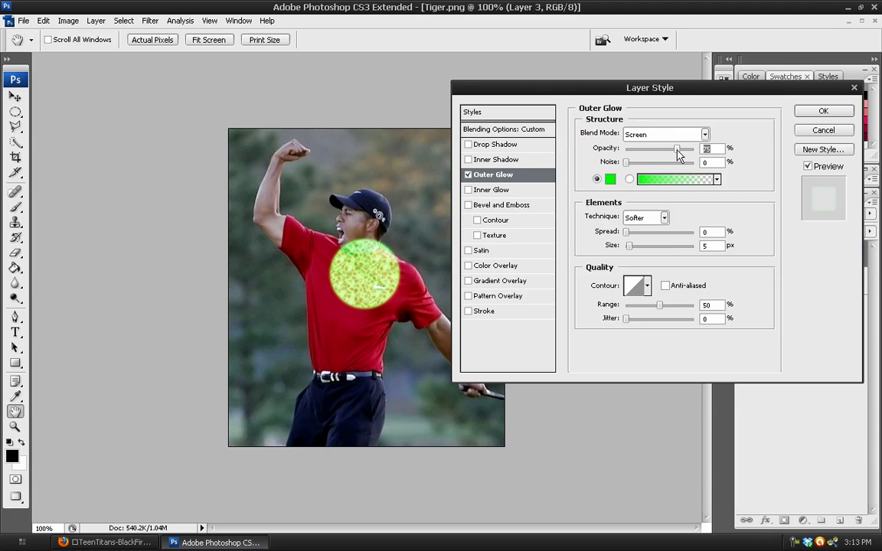
double_click(717, 245)
text(50)
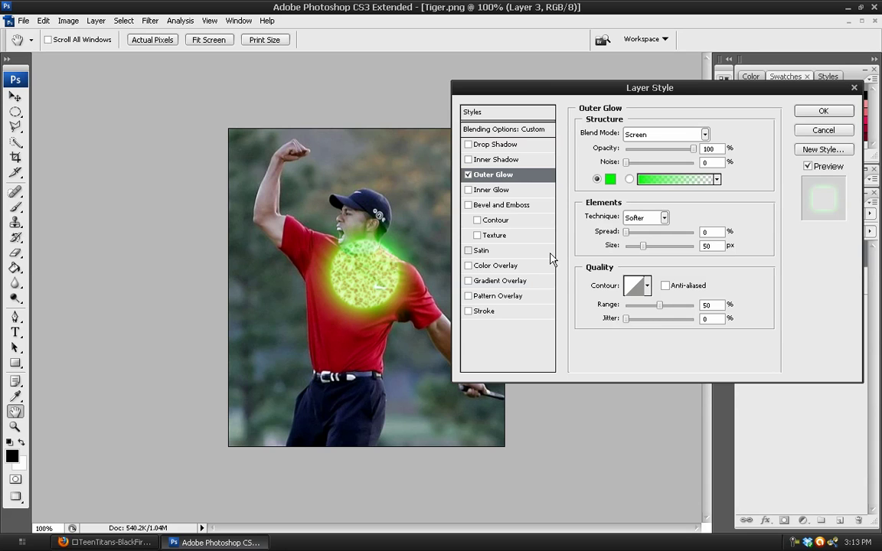
Step: Add an Inner Glow to the circle in green 00ff24 with 100% opacity and a size of 35 px
click(469, 190)
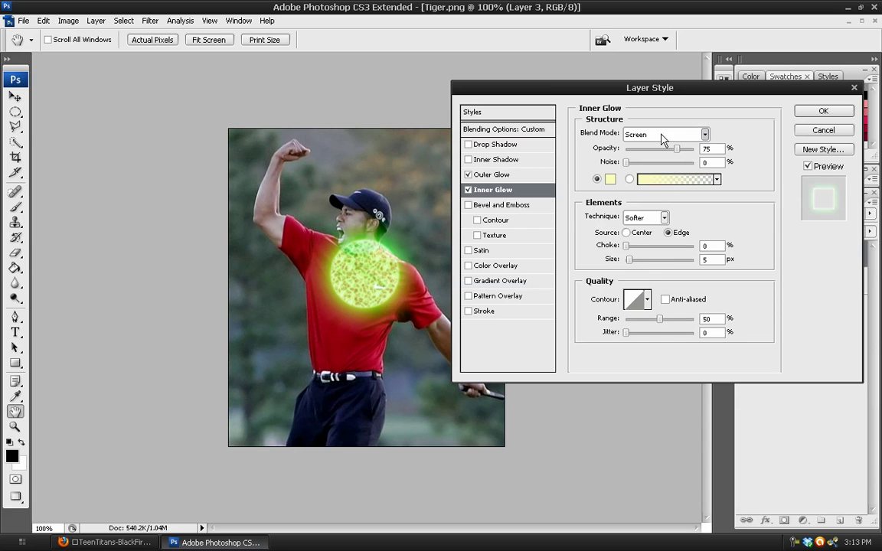
drag(677, 149, 704, 149)
click(610, 179)
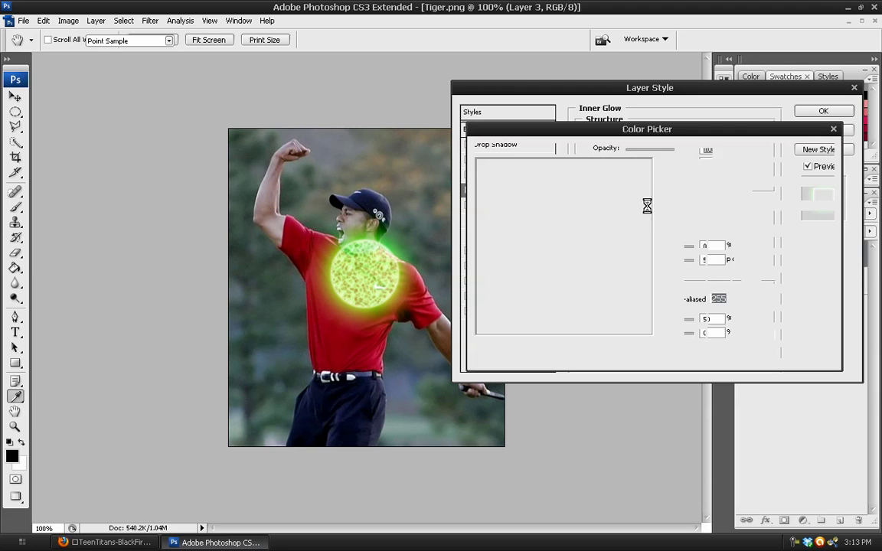
click(668, 273)
click(650, 160)
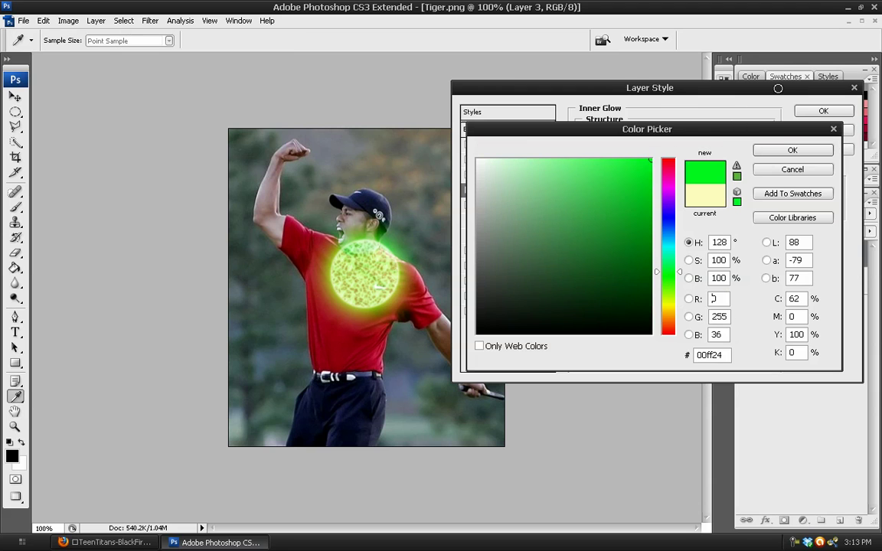
click(793, 151)
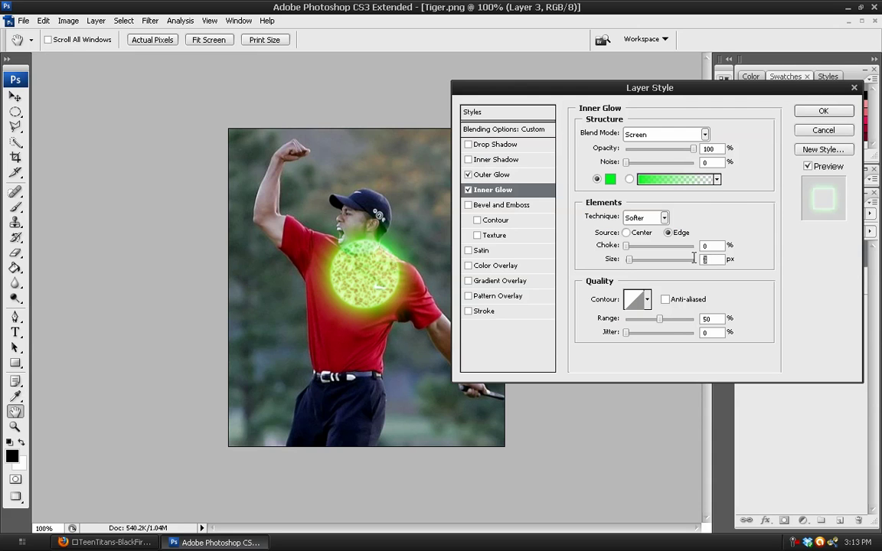
text(20)
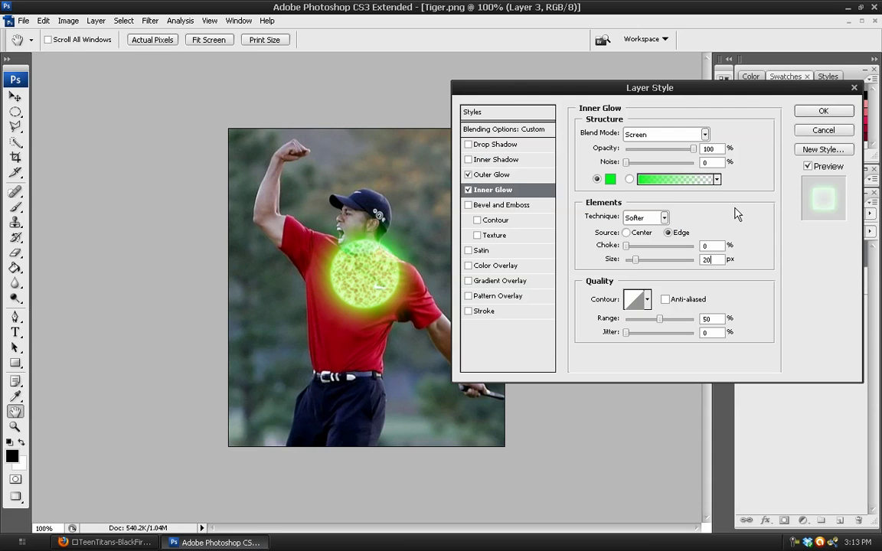
drag(635, 261, 640, 261)
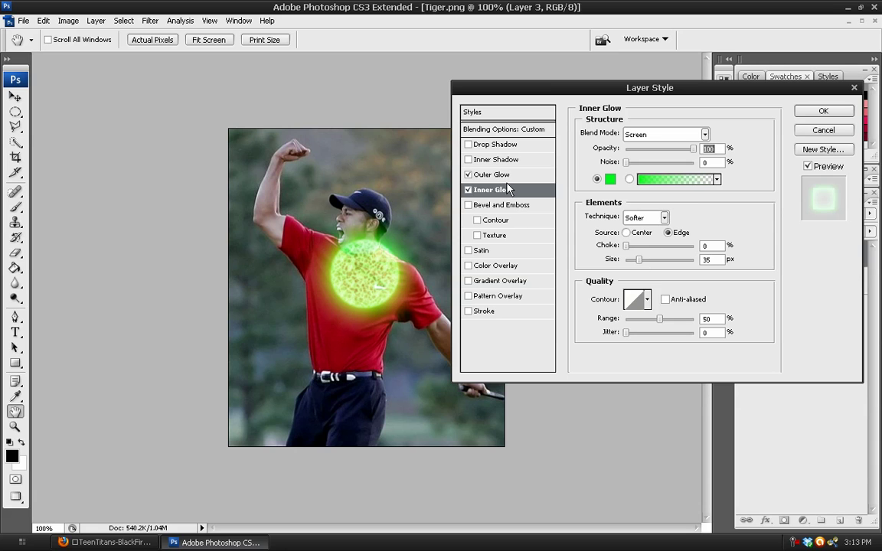
Step: Add a Color Overlay to the circle in yellowish green 4eff00 with Screen blending and opacity slightly above half, and apply the layer style
click(490, 268)
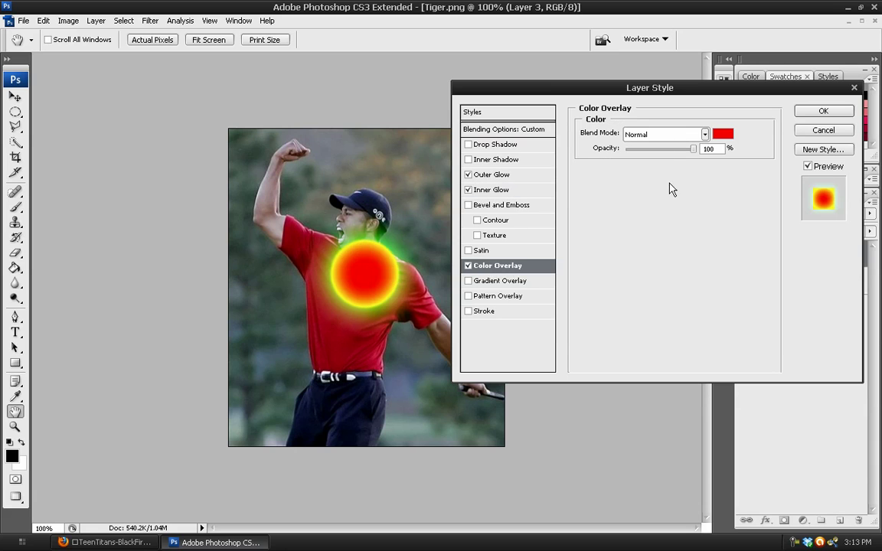
click(701, 134)
click(692, 255)
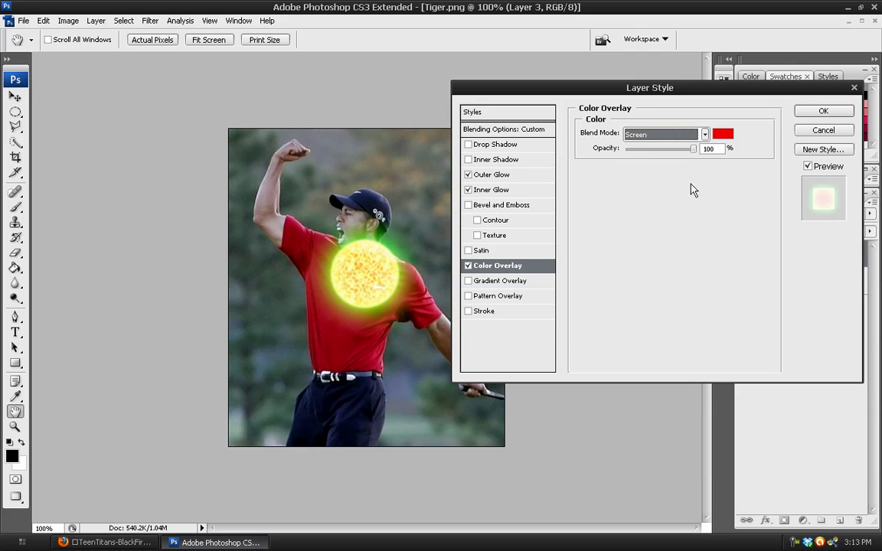
click(723, 134)
drag(668, 309, 671, 290)
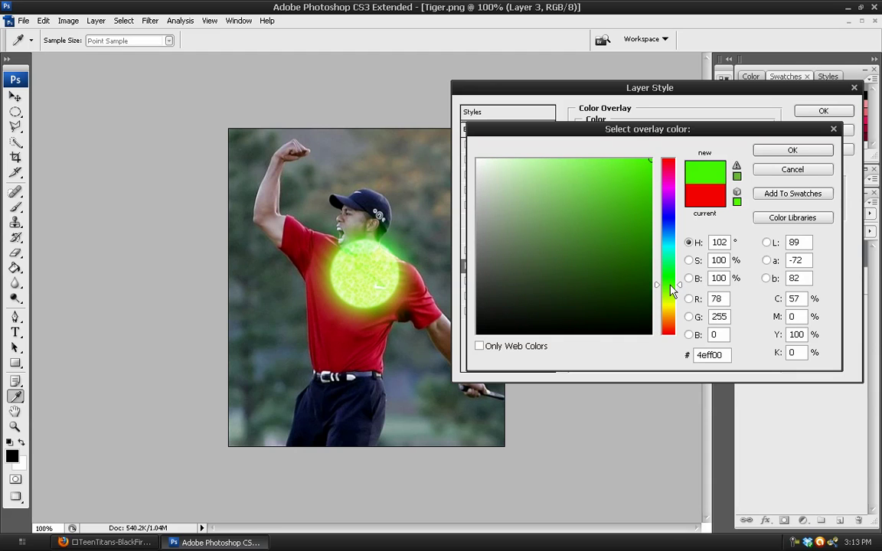
key(Return)
click(662, 150)
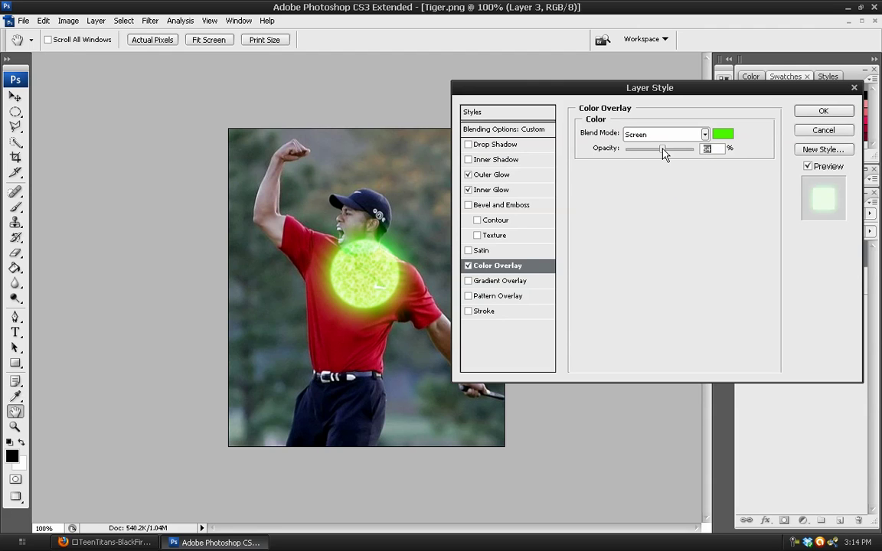
drag(663, 150, 667, 151)
key(Return)
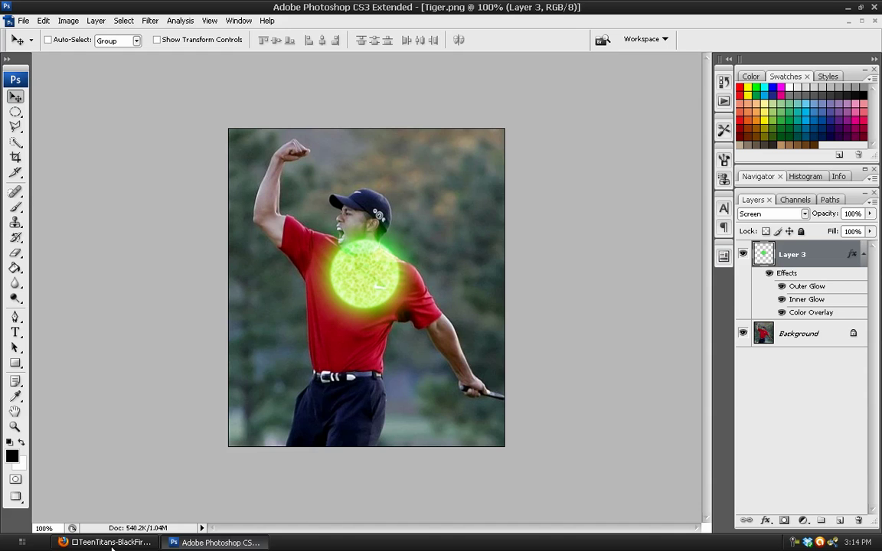
Step: Switch to Firefox to examine the energy ball's bright center in the Starfire reference image, and return to Photoshop
key(alt+Tab)
click(84, 77)
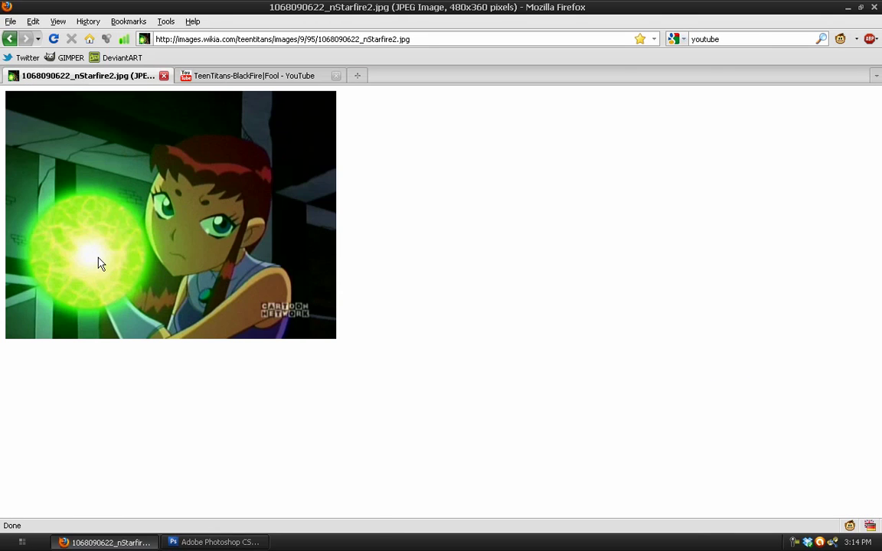
click(215, 542)
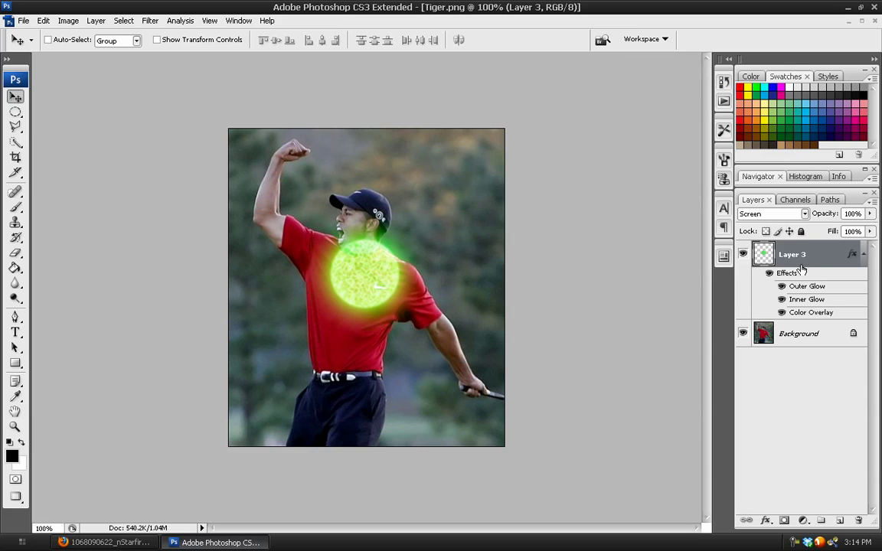
Step: Hide the circle layer's effects and paint a single white dab at the circle's center with a soft 80 px brush
click(769, 274)
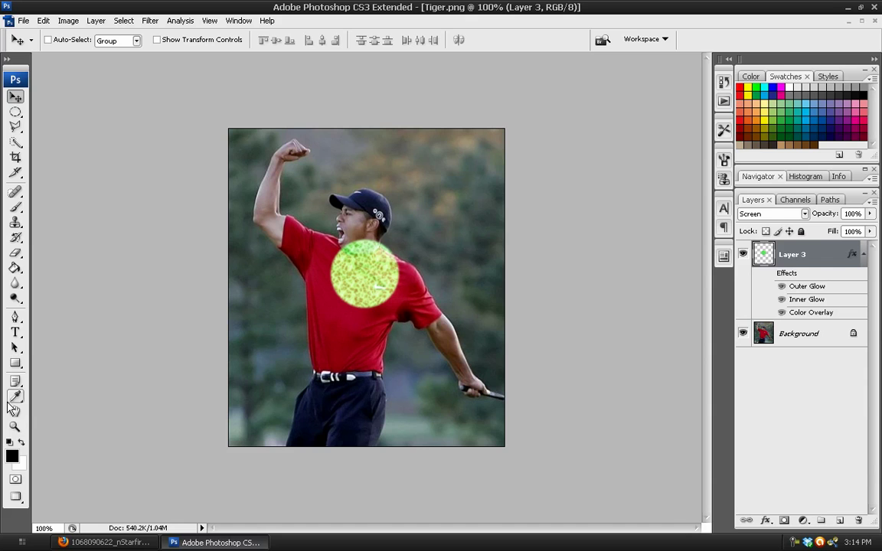
click(13, 206)
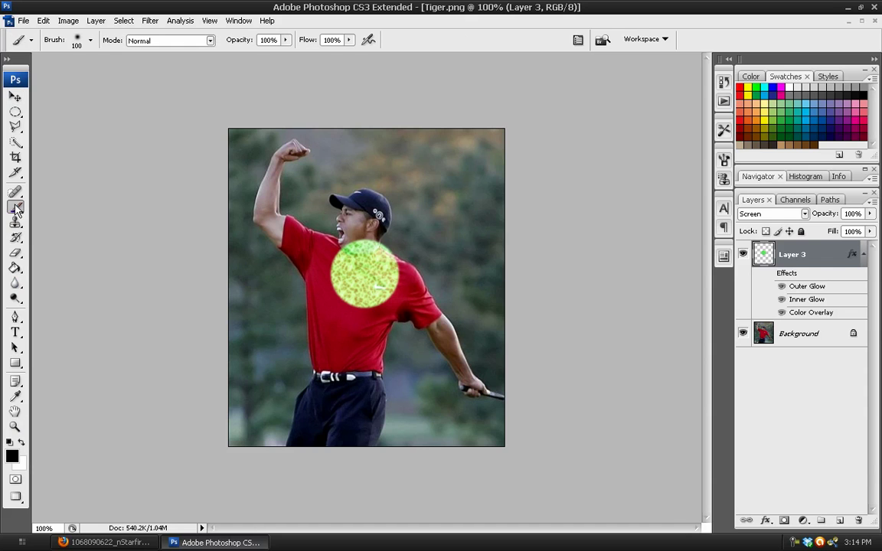
click(80, 40)
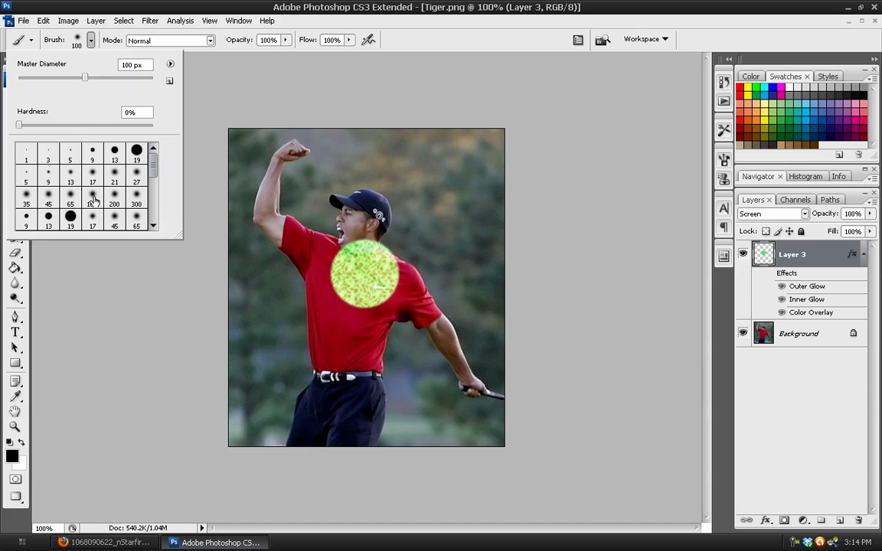
click(250, 168)
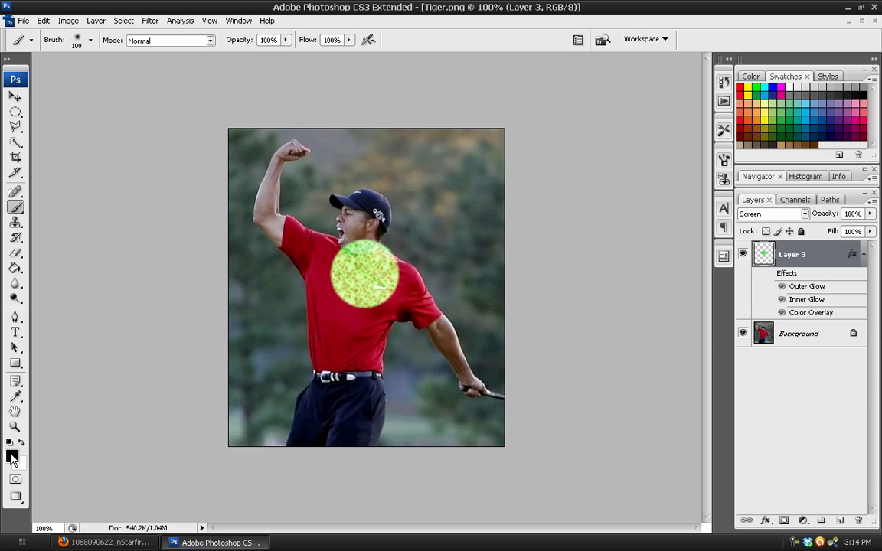
click(20, 444)
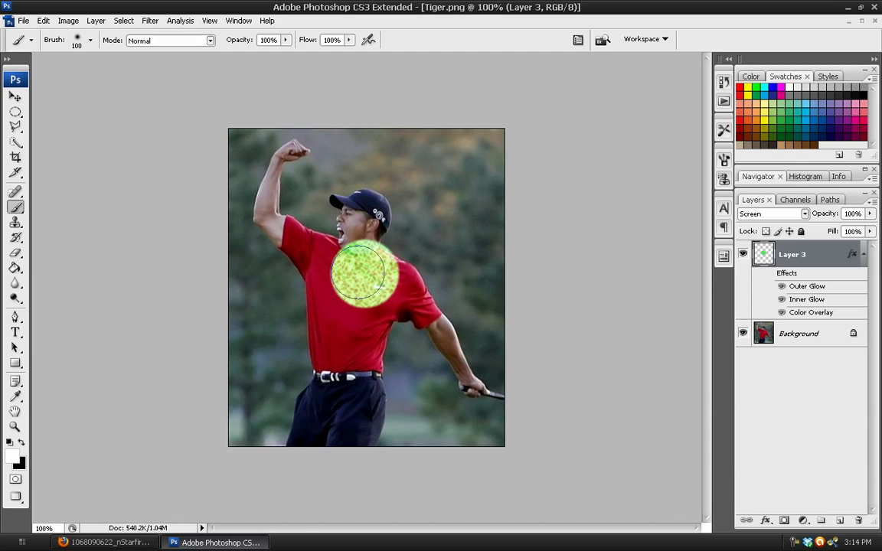
key(bracketright)
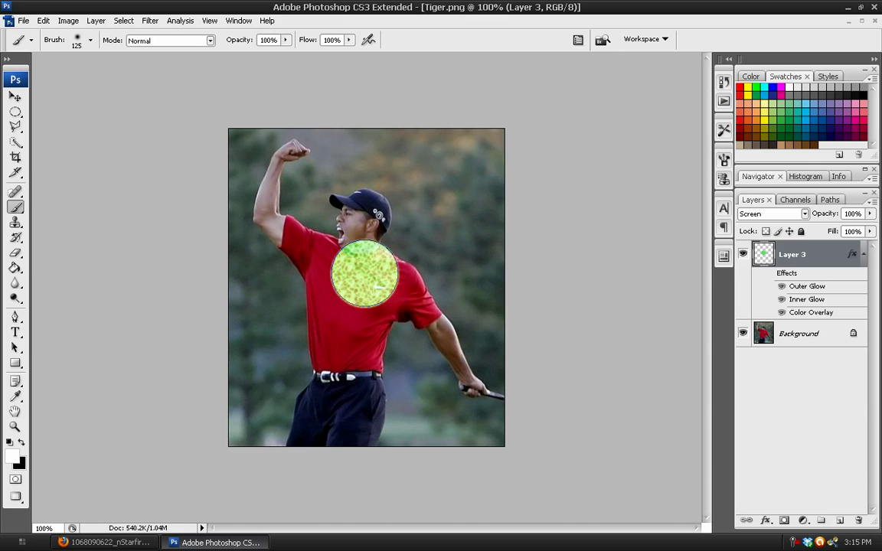
key(bracketleft)
key(bracketleft)
key(bracketleft)
key(bracketleft)
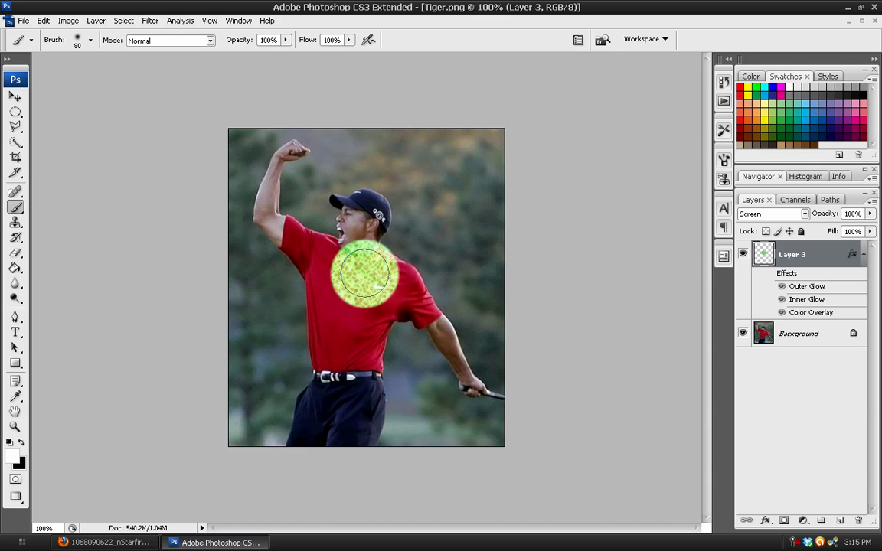
key(bracketright)
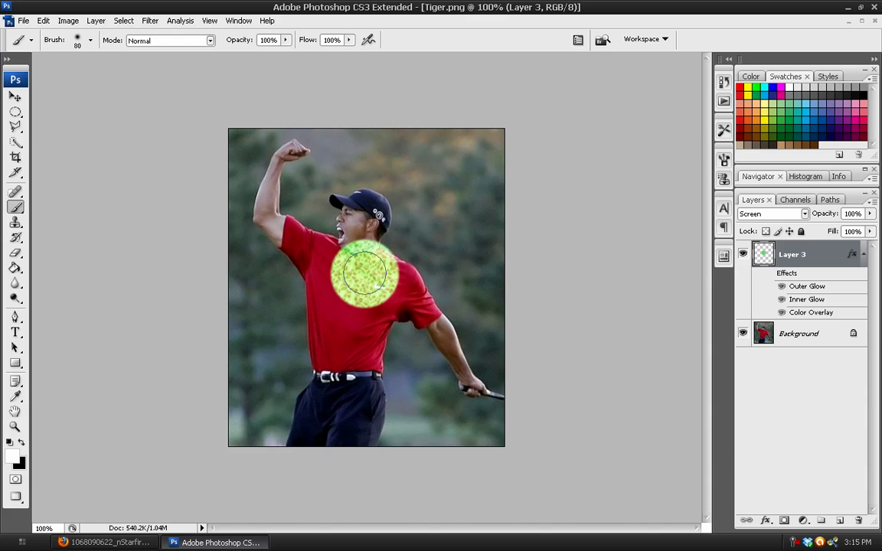
click(365, 272)
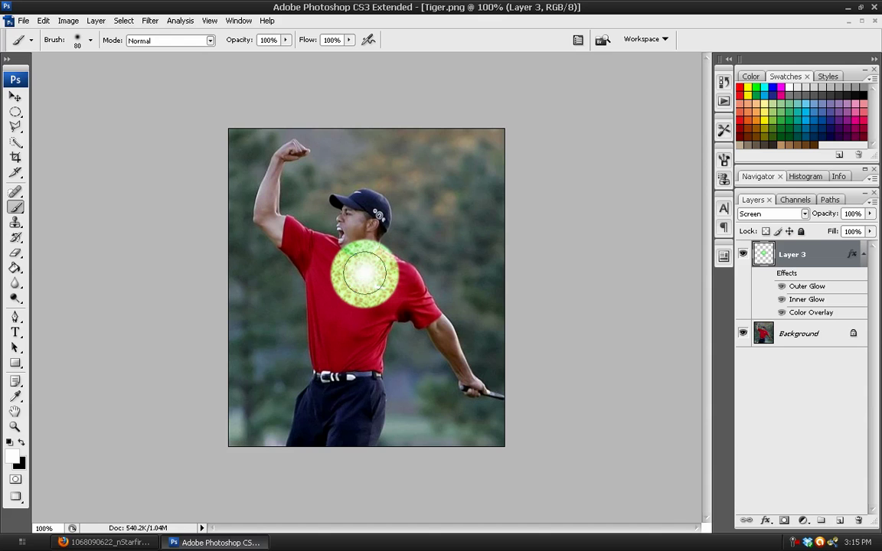
Step: Show the layer's effects again and move the glowing ball onto the golfer's raised fist
click(15, 96)
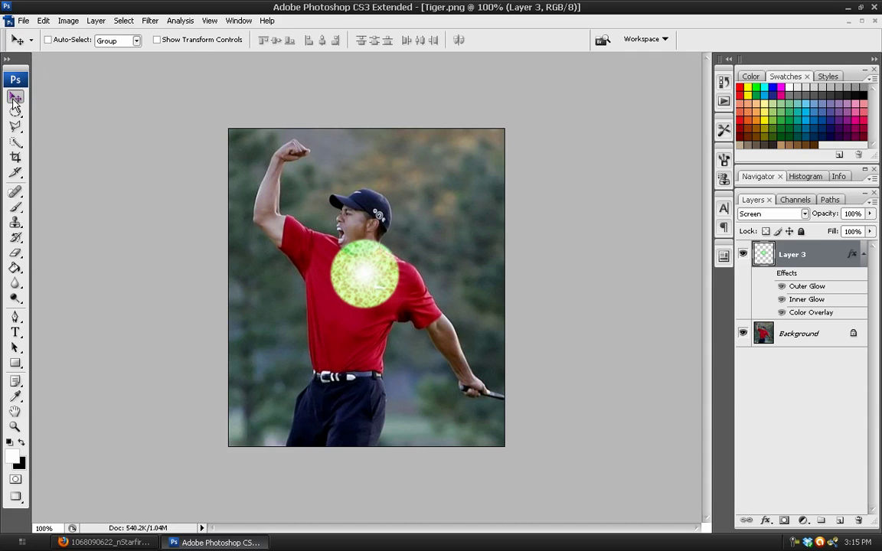
click(770, 274)
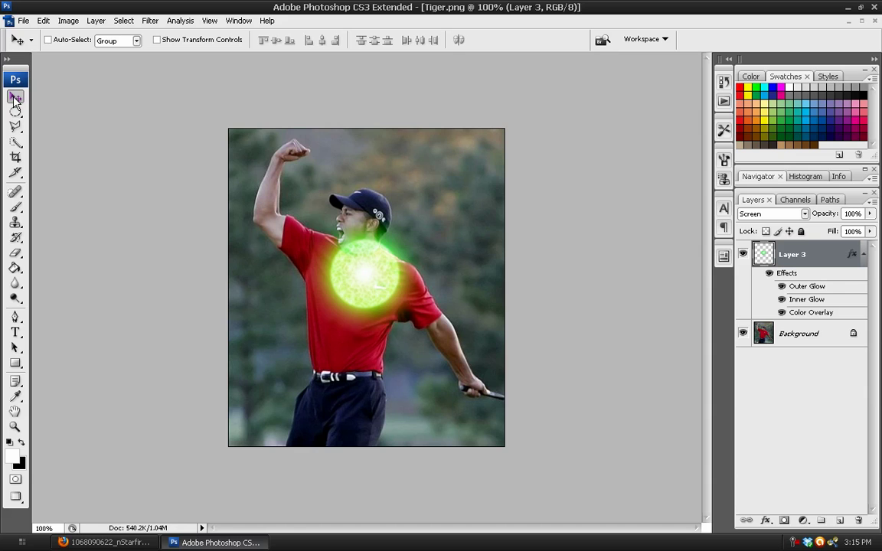
drag(343, 285, 305, 168)
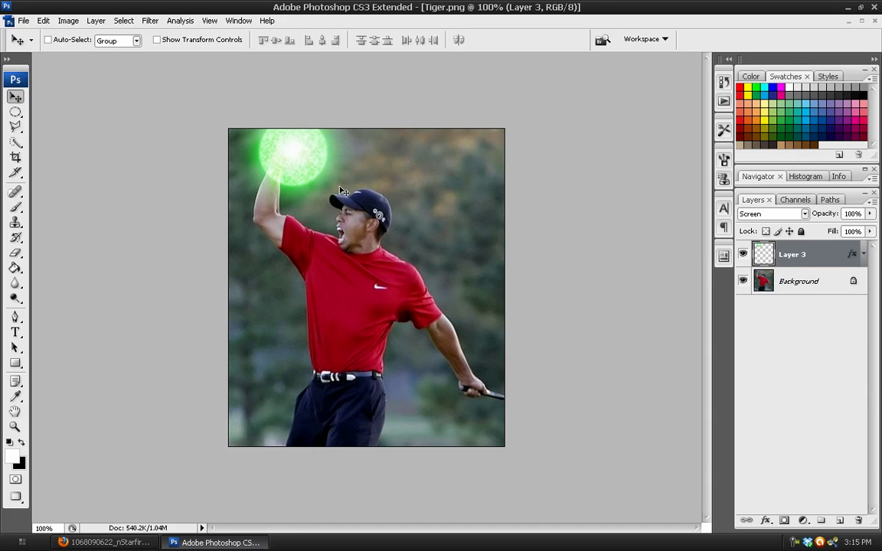
Step: Check the energy ball in the Firefox reference image, return to Photoshop and duplicate the glowing ball layer
click(131, 541)
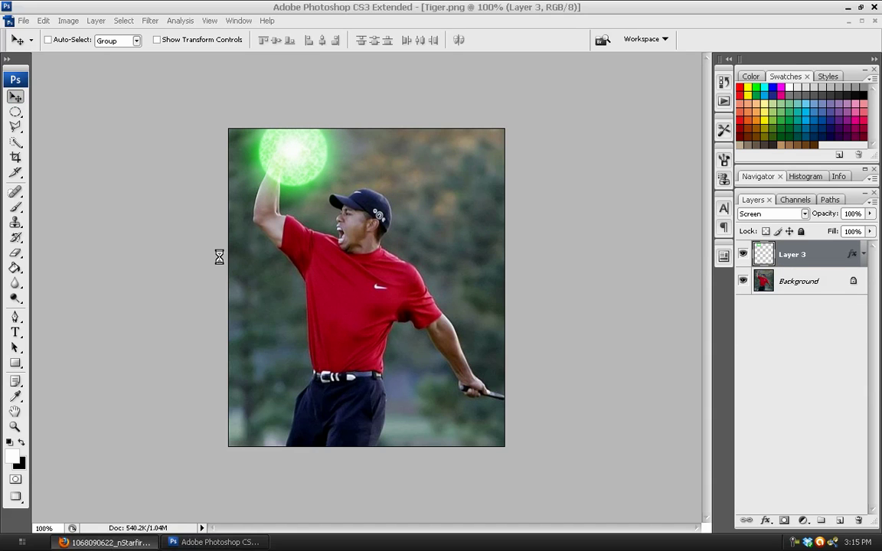
key(alt+Tab)
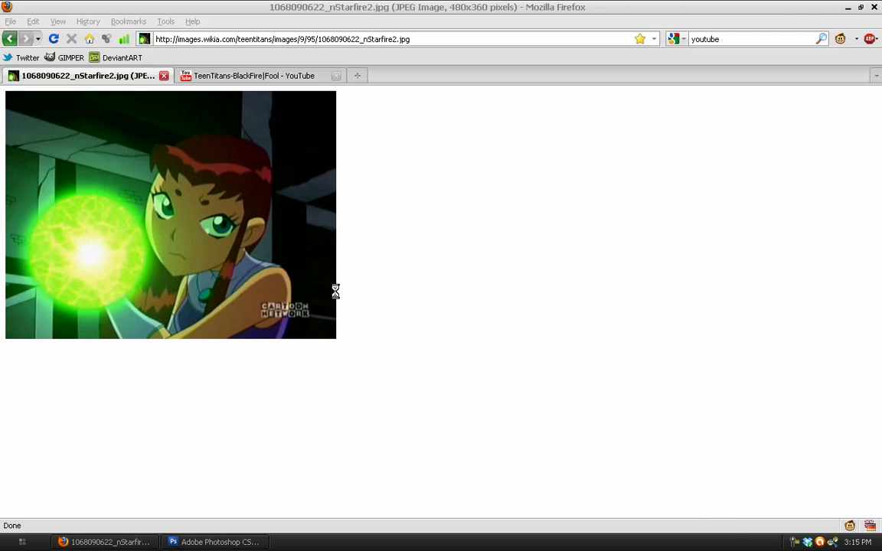
click(805, 328)
click(812, 253)
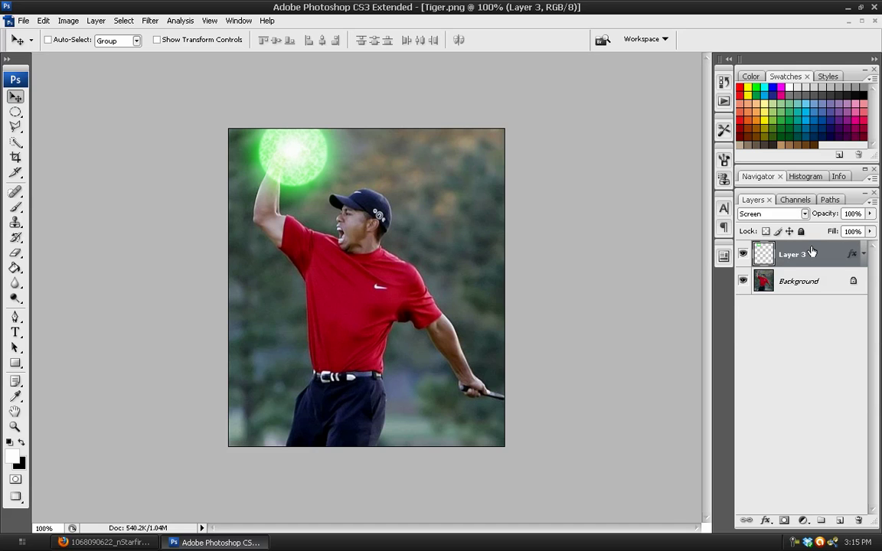
key(ctrl+j)
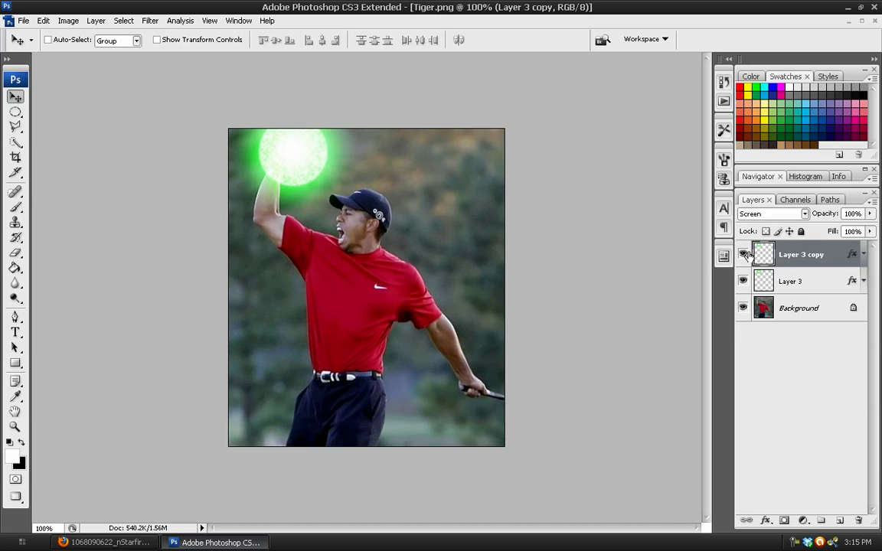
Step: Hide the duplicated ball layer and set the original ball layer's blend mode to Overlay
click(789, 280)
click(773, 213)
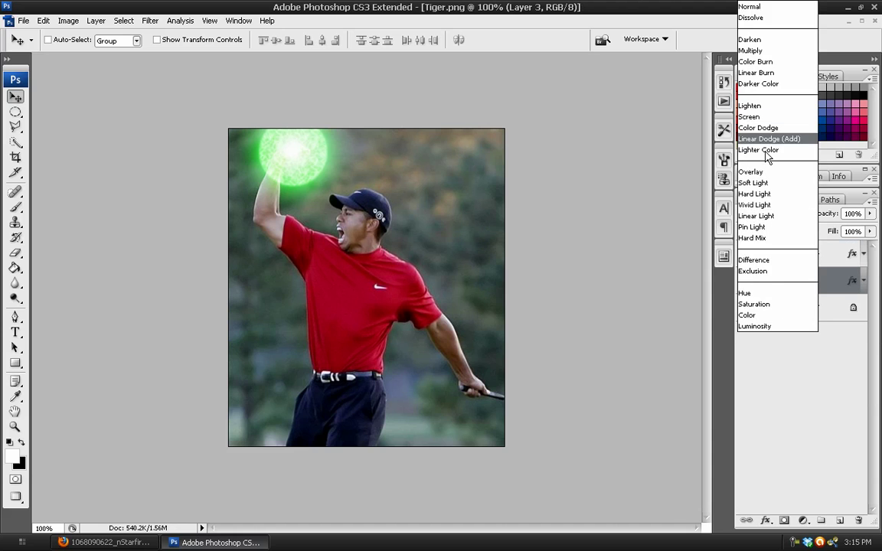
click(752, 171)
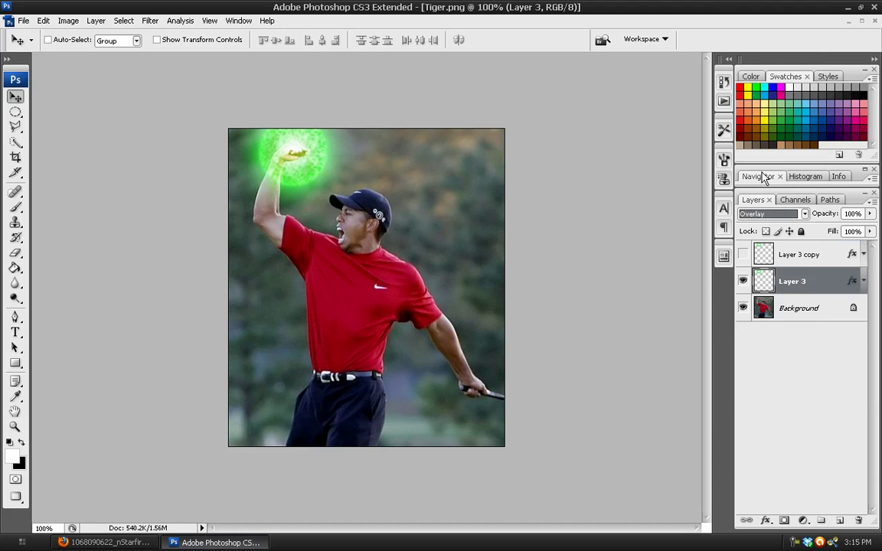
Step: Set the Outer Glow blend mode of the original ball layer to Multiply
double_click(762, 283)
click(493, 175)
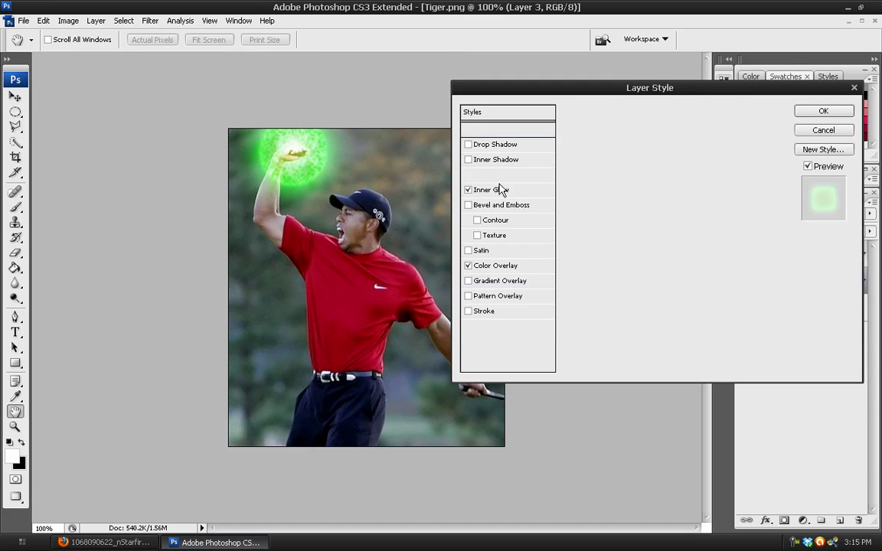
click(664, 134)
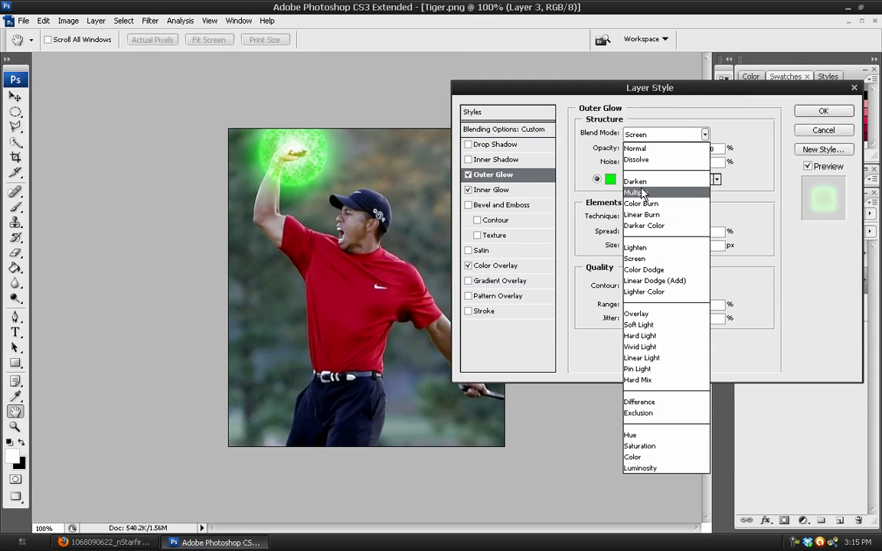
click(646, 191)
click(545, 189)
click(496, 266)
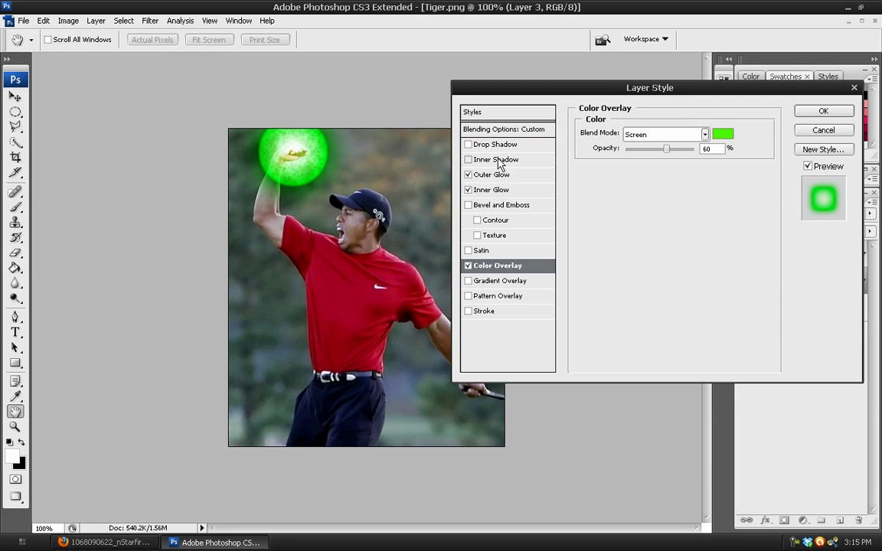
Step: Set the original ball layer's fill opacity to 0% and its general opacity to 20%
click(499, 130)
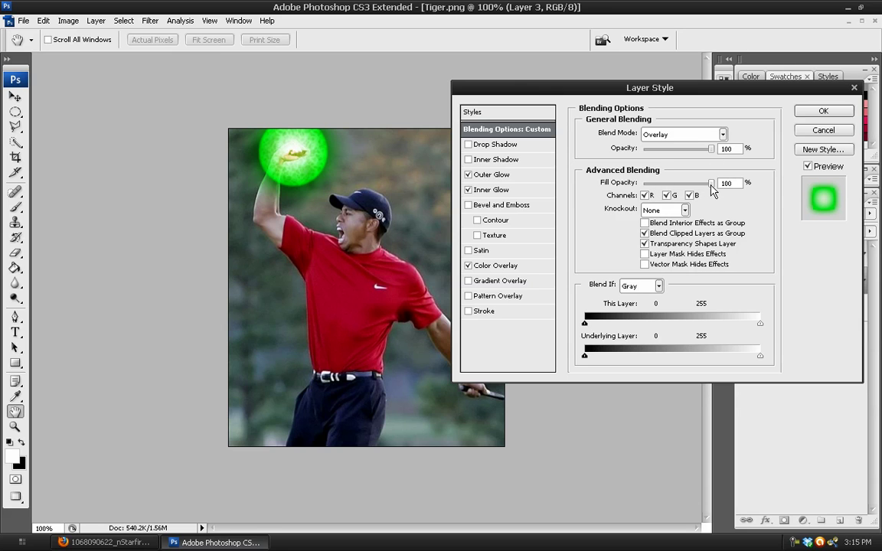
drag(712, 184, 572, 184)
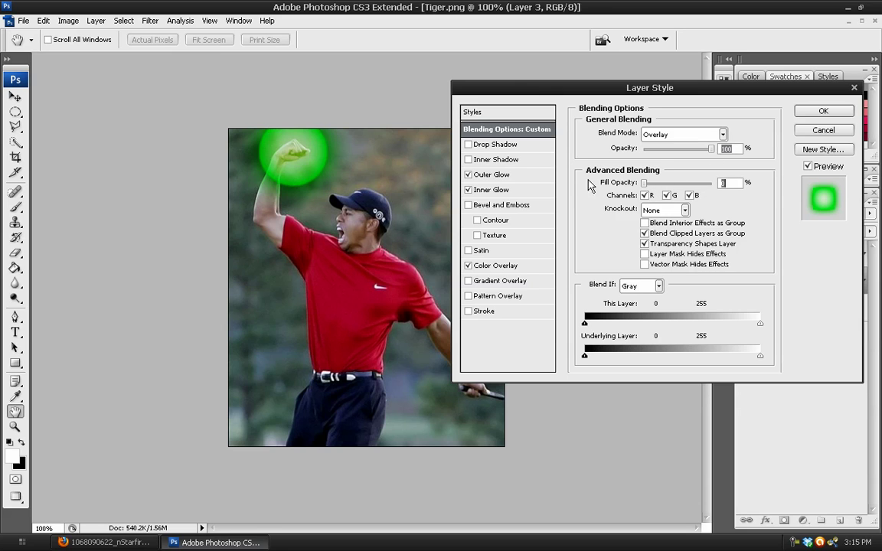
drag(712, 147, 659, 148)
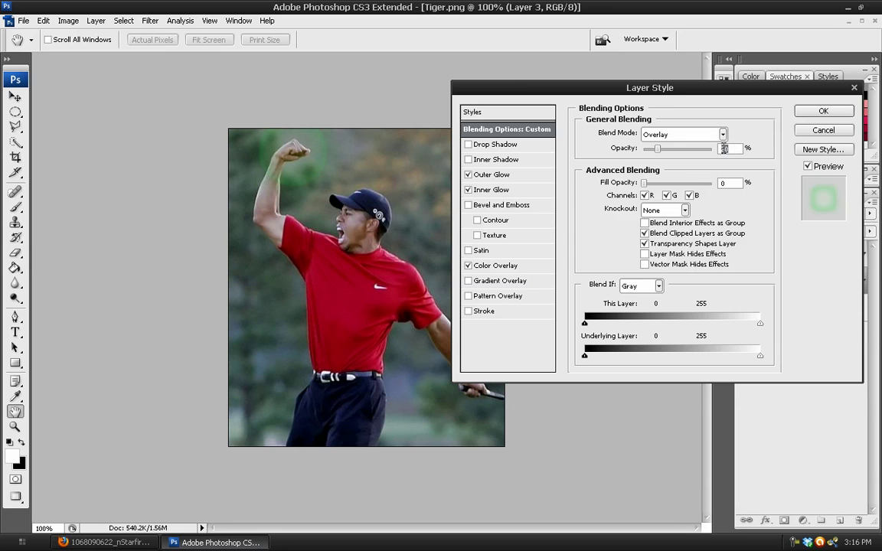
Step: Raise the original ball layer's Color Overlay opacity to the maximum and reduce its Outer Glow opacity to slightly above half
click(462, 264)
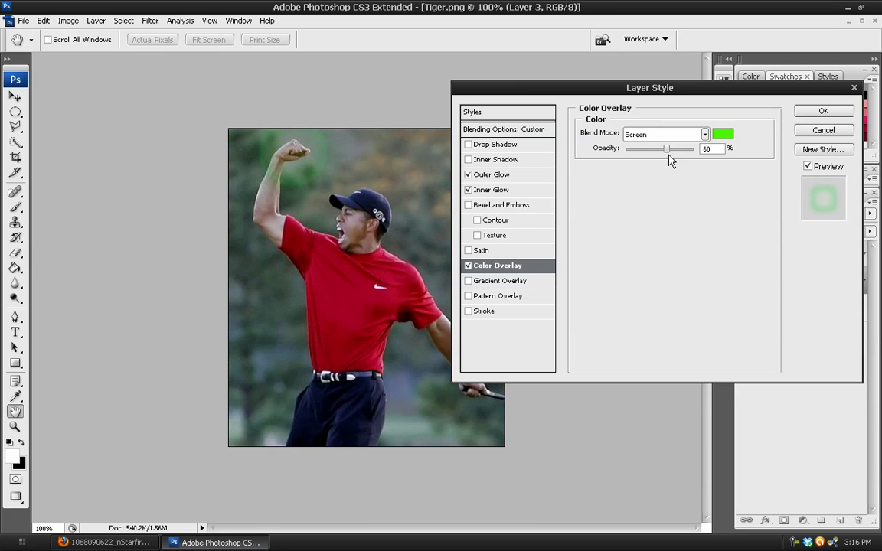
drag(666, 149, 750, 154)
click(495, 177)
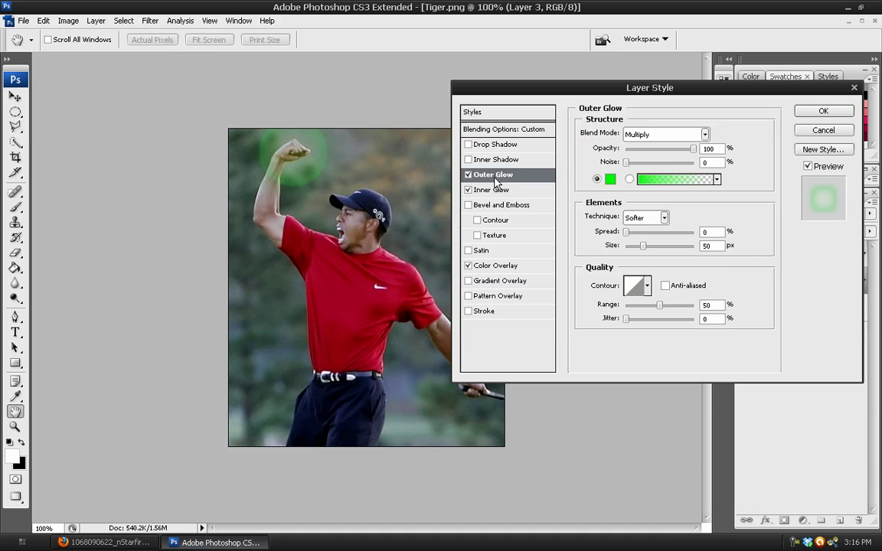
click(467, 175)
click(467, 175)
drag(694, 149, 667, 149)
Step: Reduce the Inner Glow opacity to slightly below half and apply the layer style
click(480, 190)
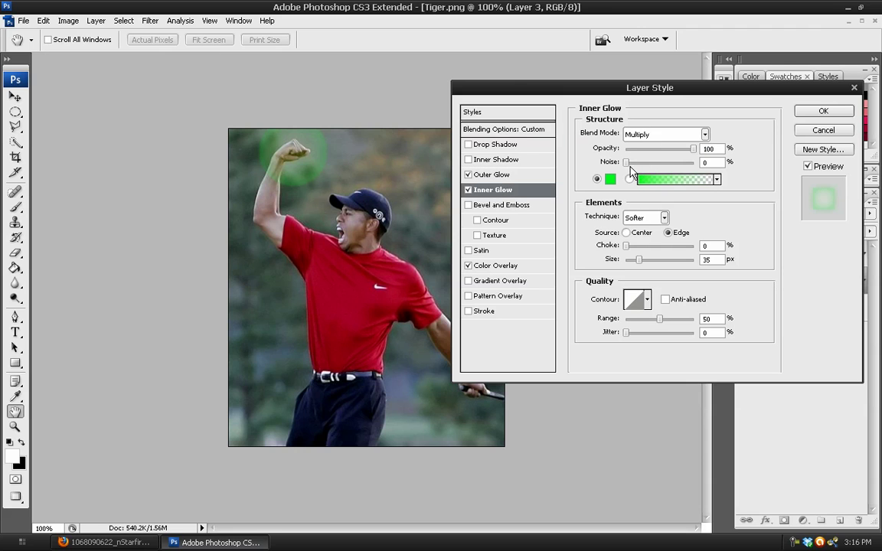
drag(693, 149, 656, 153)
drag(680, 95, 516, 51)
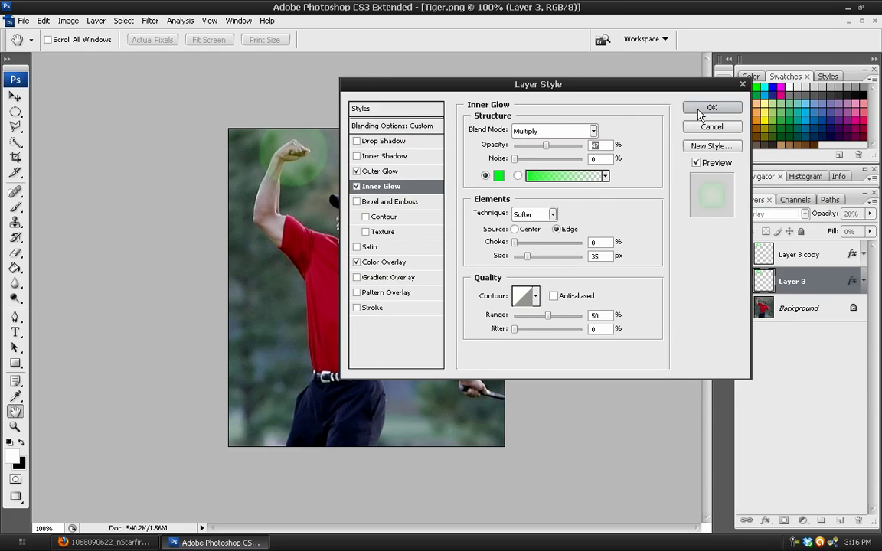
click(698, 114)
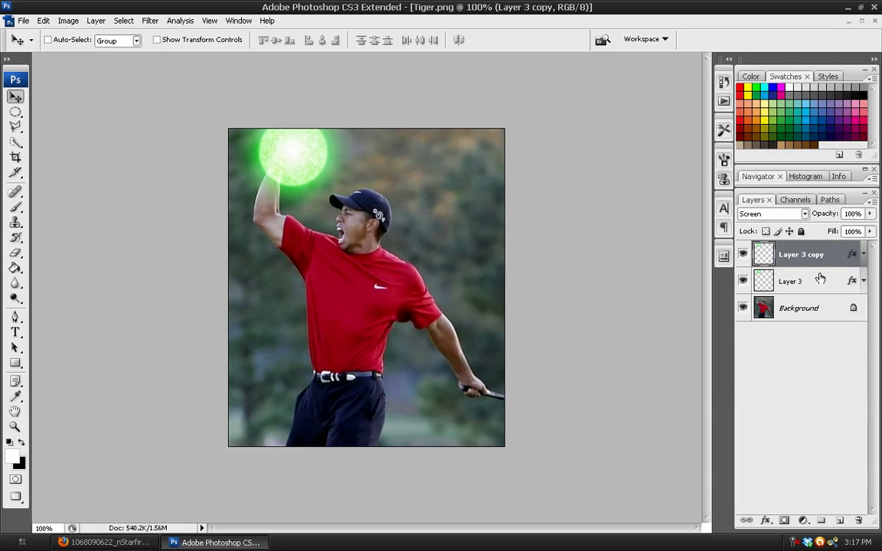
Step: Link the original and duplicated ball layers together
shift+click(819, 277)
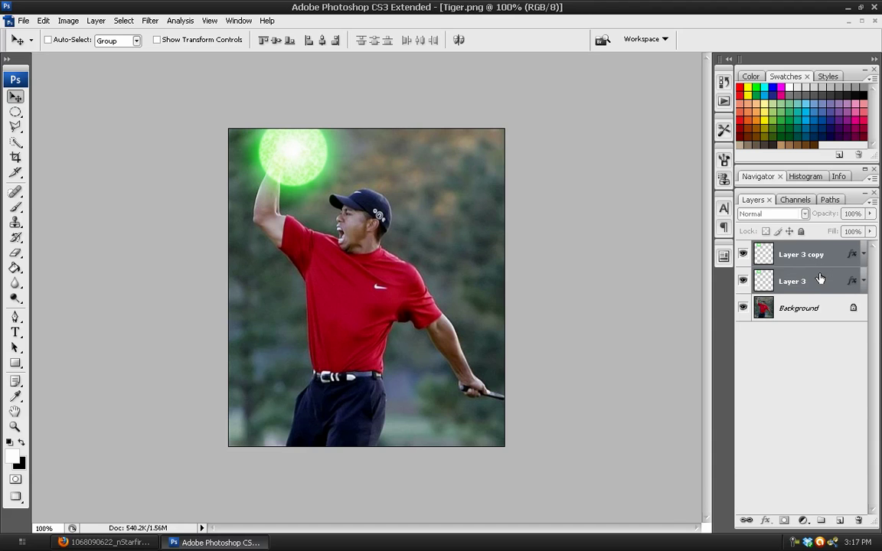
right_click(819, 277)
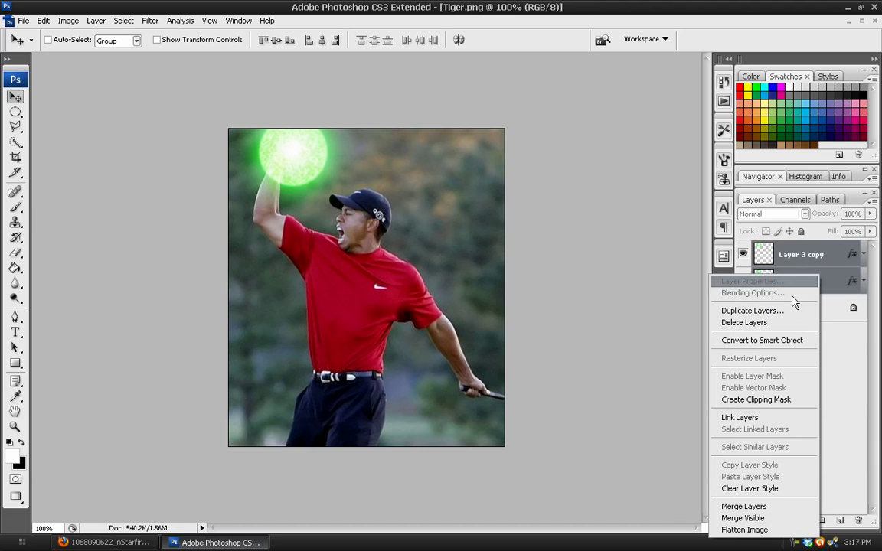
click(739, 417)
key(alt+period)
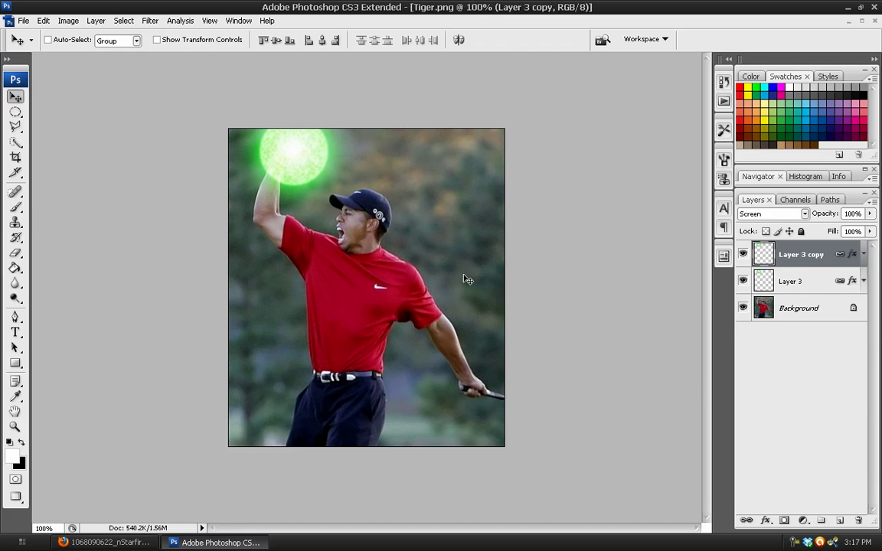
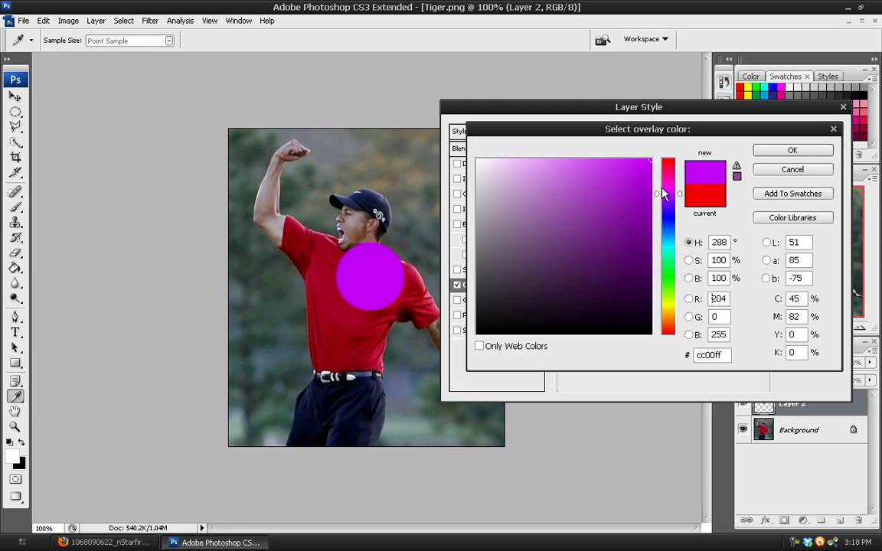
Step: Set the textured circle's Color Overlay to violet c000ff with Linear Dodge (Add) blending and 70% opacity
click(669, 196)
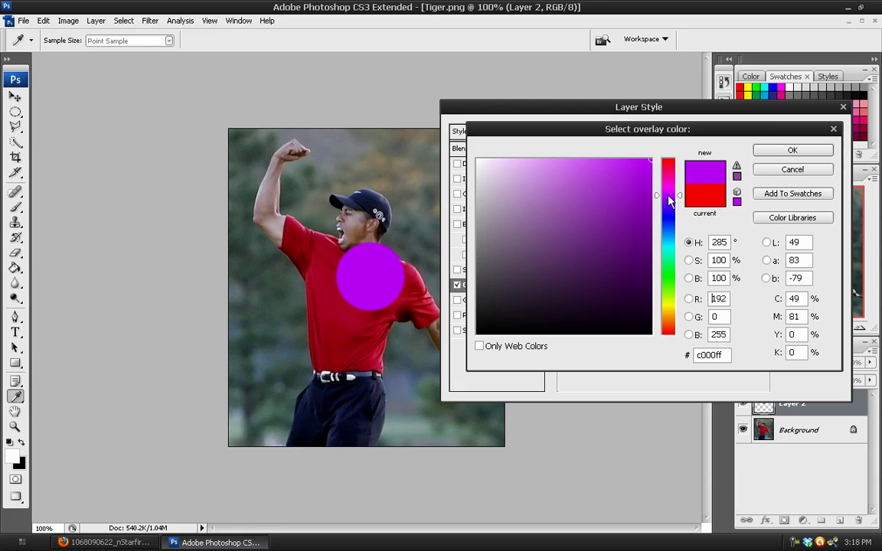
mouse_move(668, 195)
mouse_down()
mouse_move(668, 186)
mouse_move(668, 202)
mouse_up()
click(790, 150)
click(632, 154)
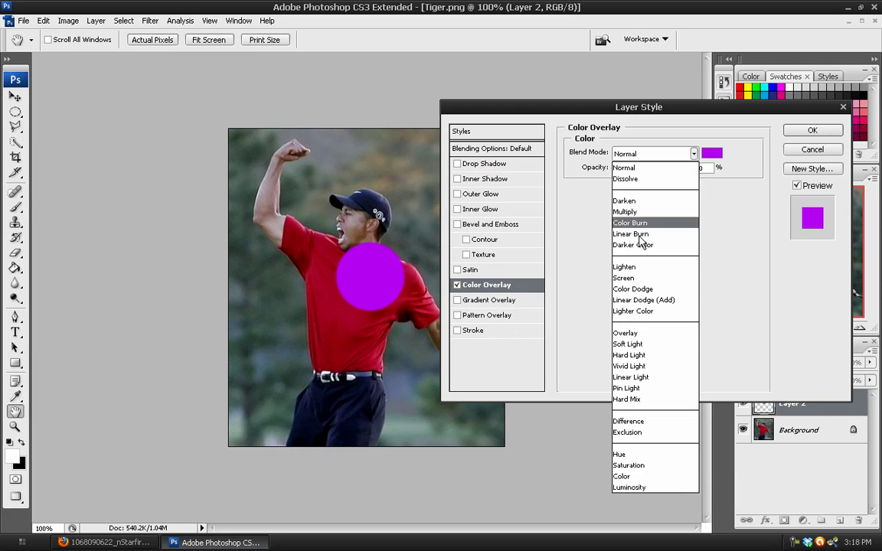
click(633, 274)
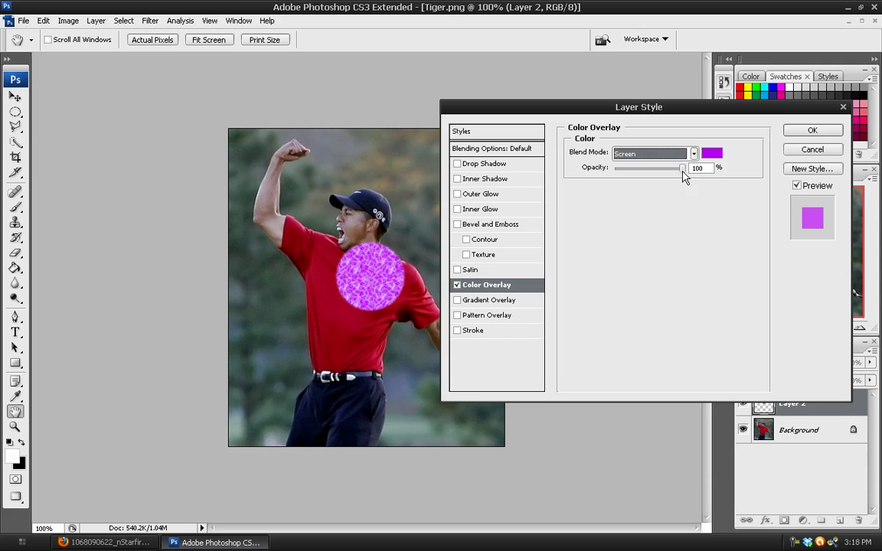
click(651, 154)
click(640, 303)
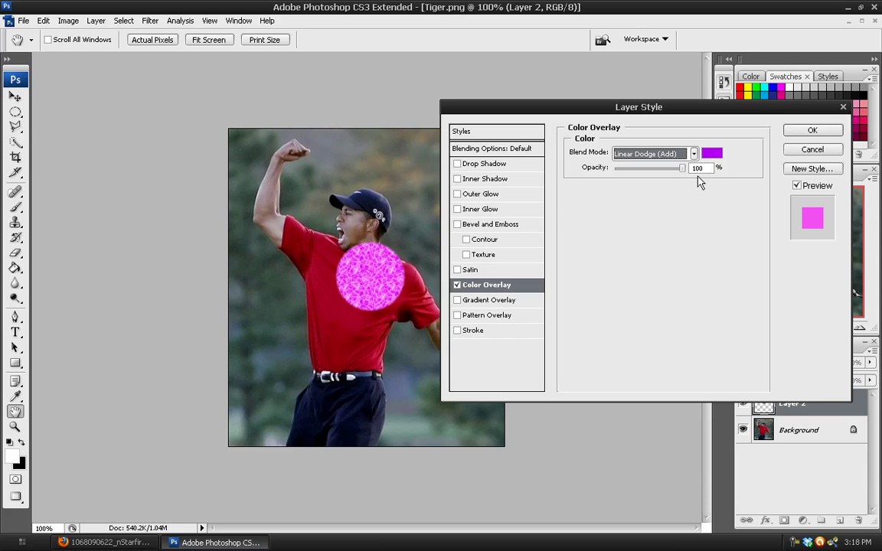
drag(682, 169, 653, 173)
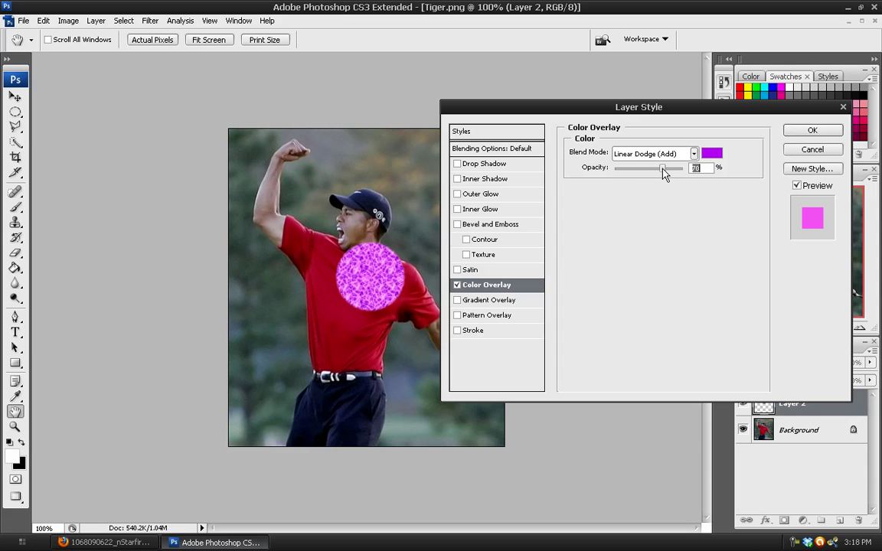
Step: Set the overlay color to pinkish purple d800ff and apply the layer style
click(712, 155)
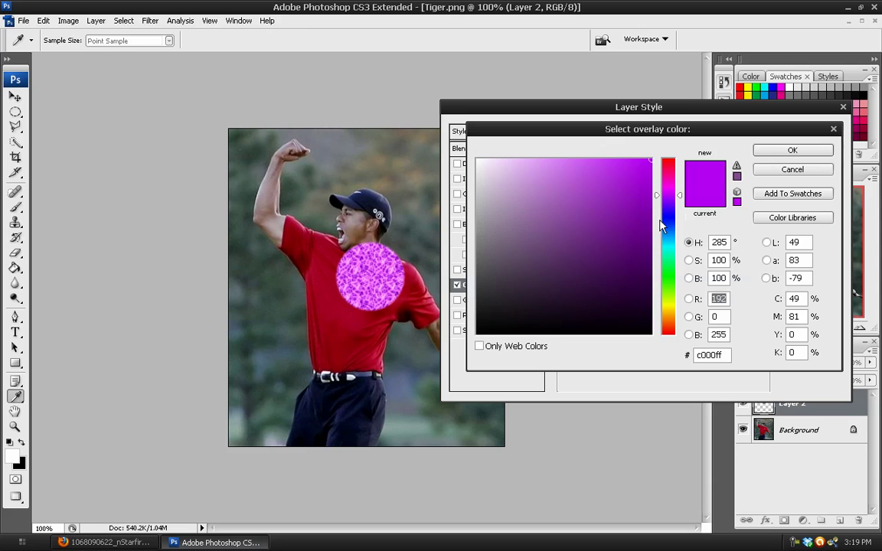
click(668, 193)
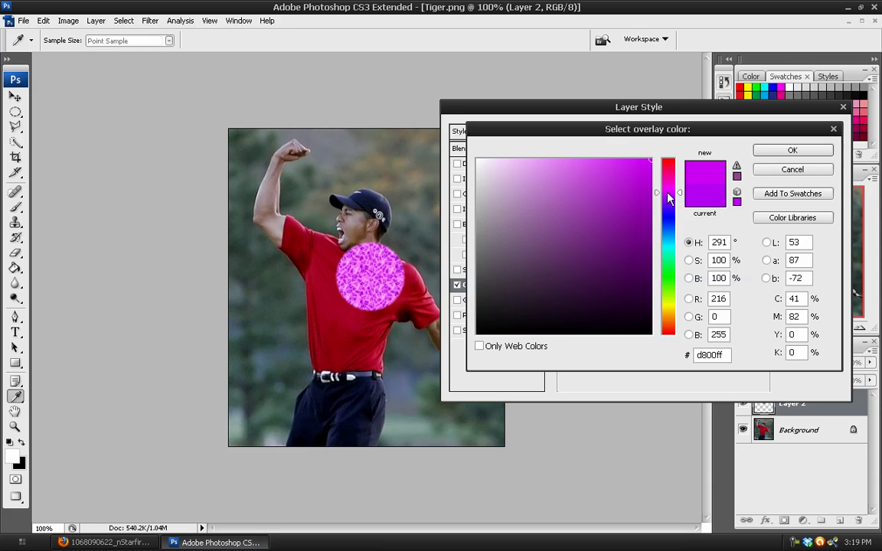
click(768, 152)
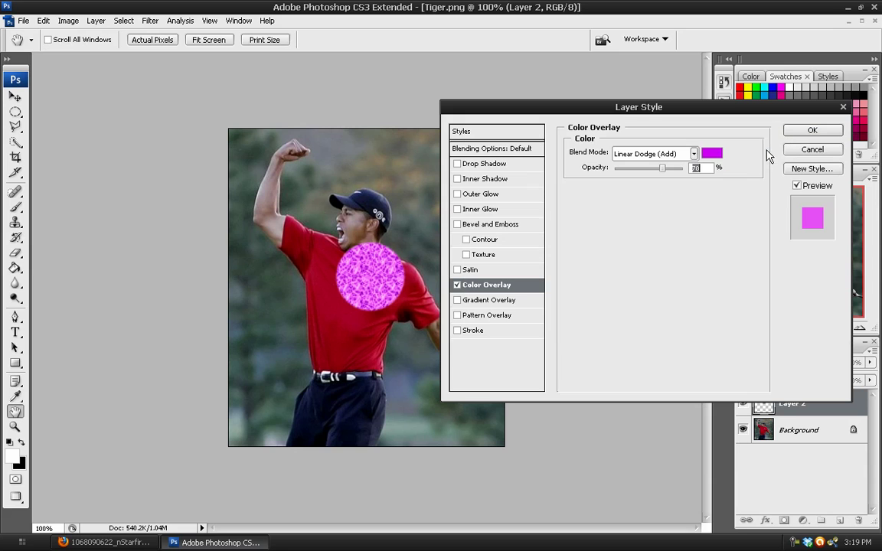
click(812, 130)
Step: Add an empty layer beneath the purple circle layer and merge the circle down into it
key(v)
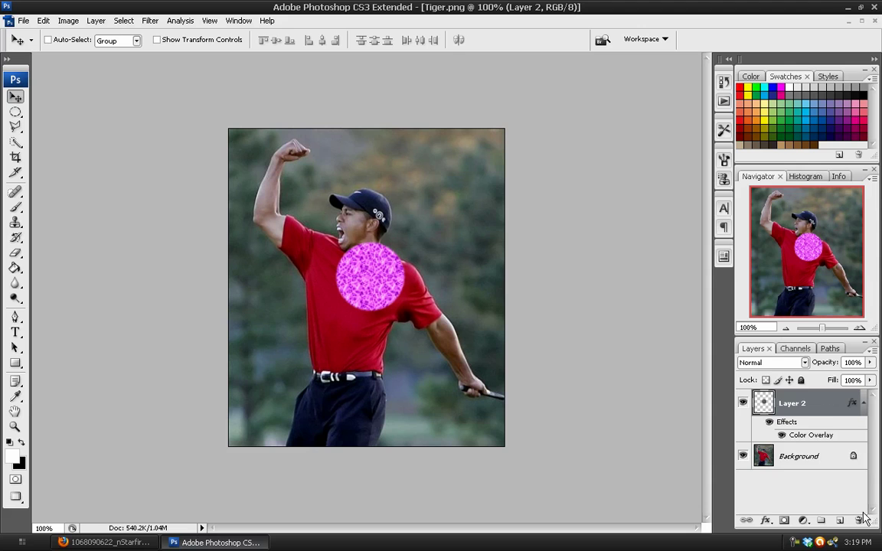
ctrl+click(839, 521)
right_click(825, 404)
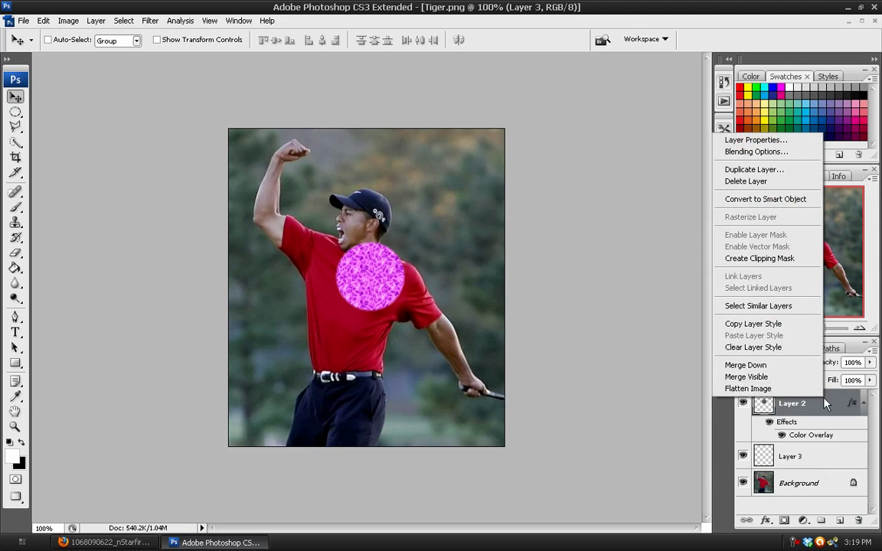
click(745, 365)
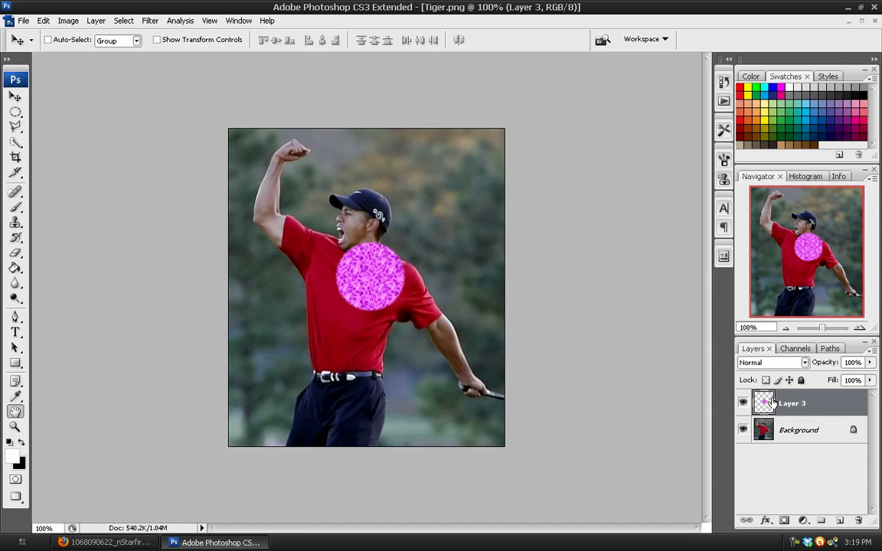
Step: Add an Outer Glow to the merged circle layer, raising its opacity and coloring it violet cc00ff
double_click(772, 403)
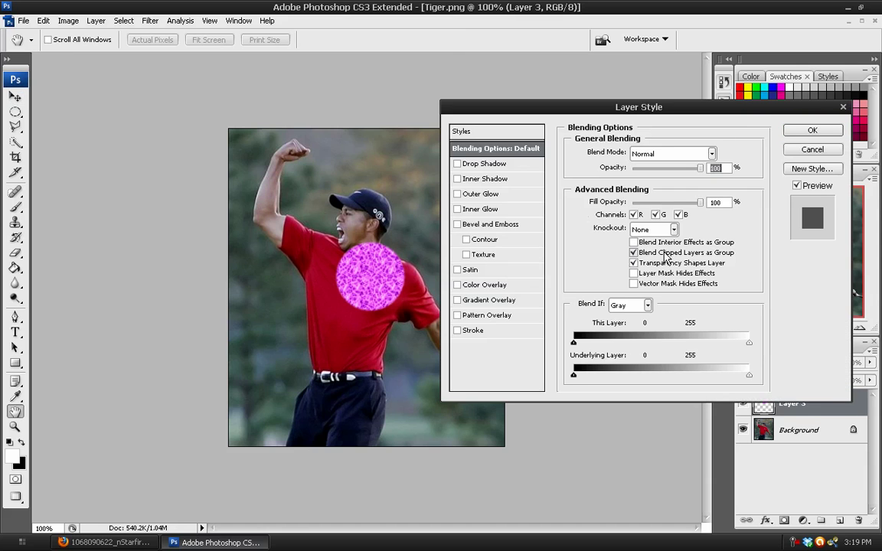
click(457, 195)
drag(664, 167, 718, 174)
click(654, 153)
click(669, 143)
click(599, 199)
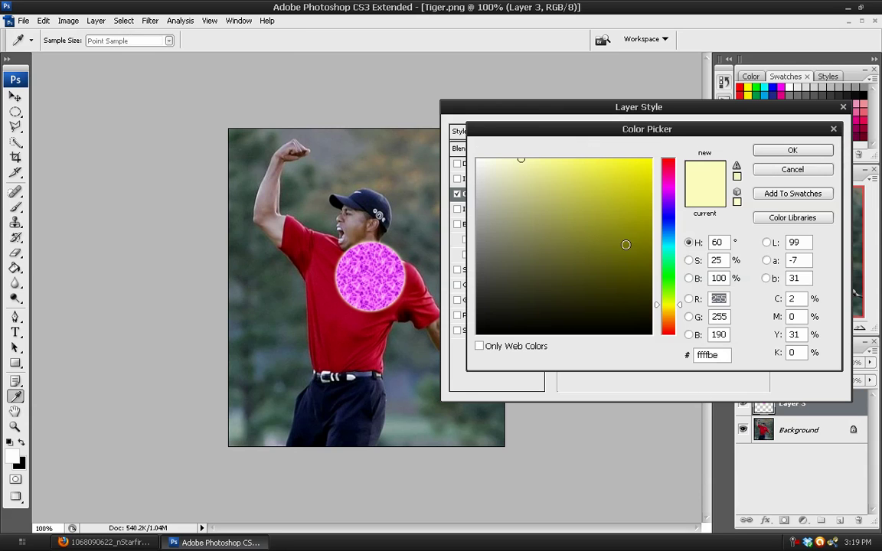
drag(668, 305, 668, 194)
drag(605, 183, 733, 129)
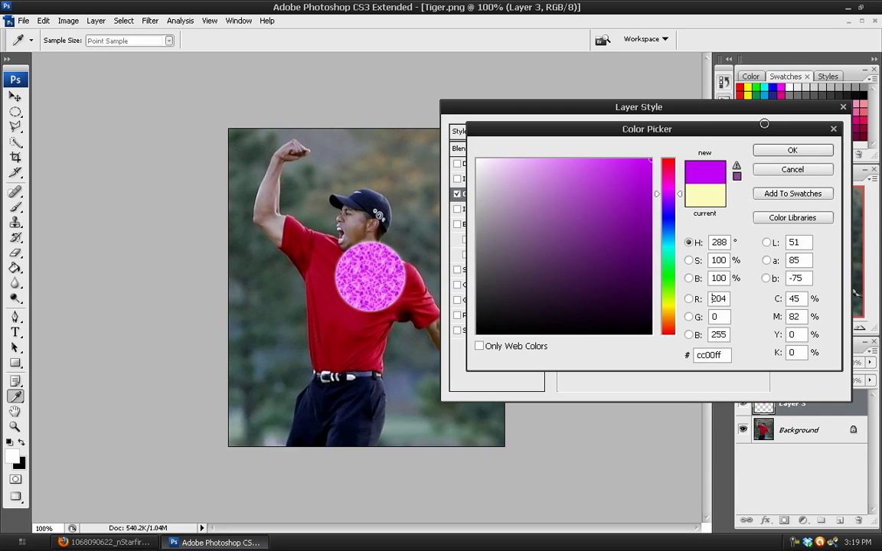
key(Return)
Step: Add an Inner Glow to the circle in purple b400ff at 100% opacity
click(476, 209)
click(599, 199)
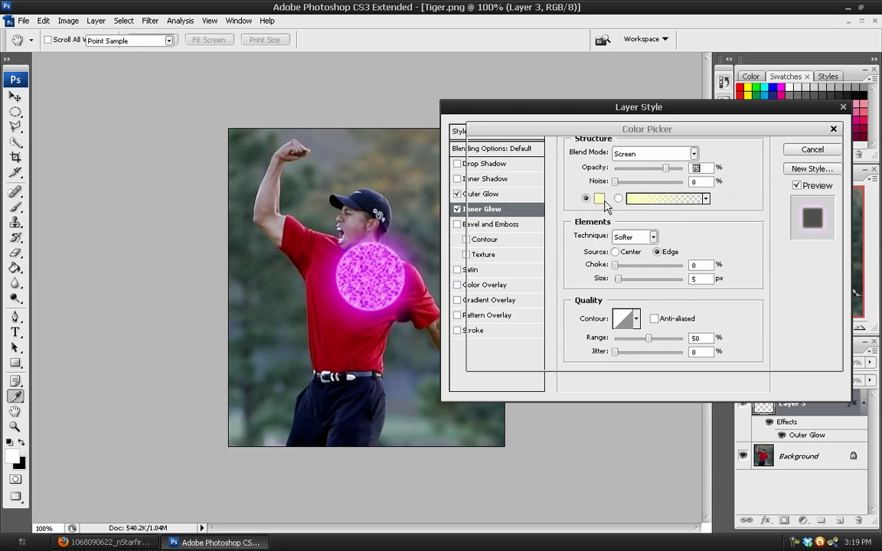
drag(668, 253, 668, 197)
drag(581, 164, 729, 150)
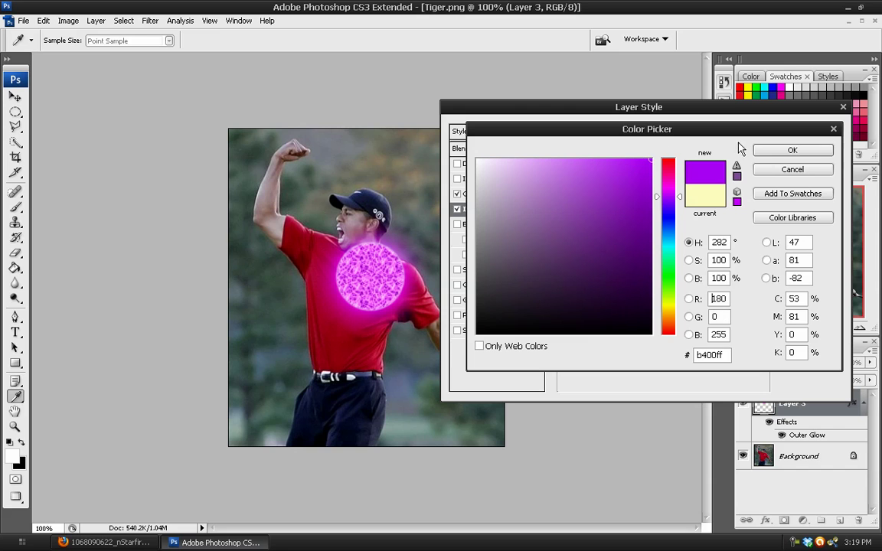
click(767, 153)
text(100)
Step: Set the Inner Glow's blend mode to Overlay with a size of 35 px and apply the layer style
click(693, 153)
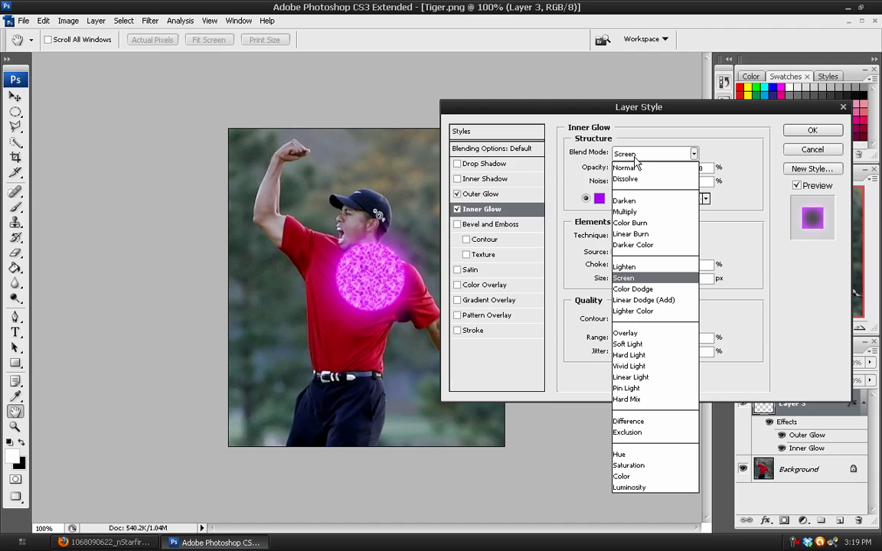
click(631, 300)
key(Down)
key(Down)
key(Down)
key(Up)
key(Down)
key(Down)
key(Down)
key(Down)
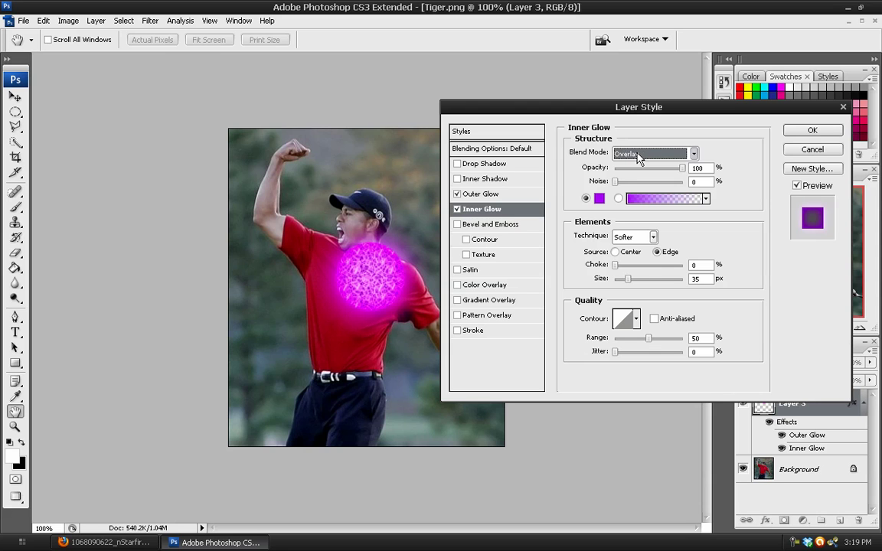
key(Return)
Step: Move the glowing purple ball onto the golfer's raised fist and duplicate its layer
click(15, 100)
drag(350, 280, 270, 143)
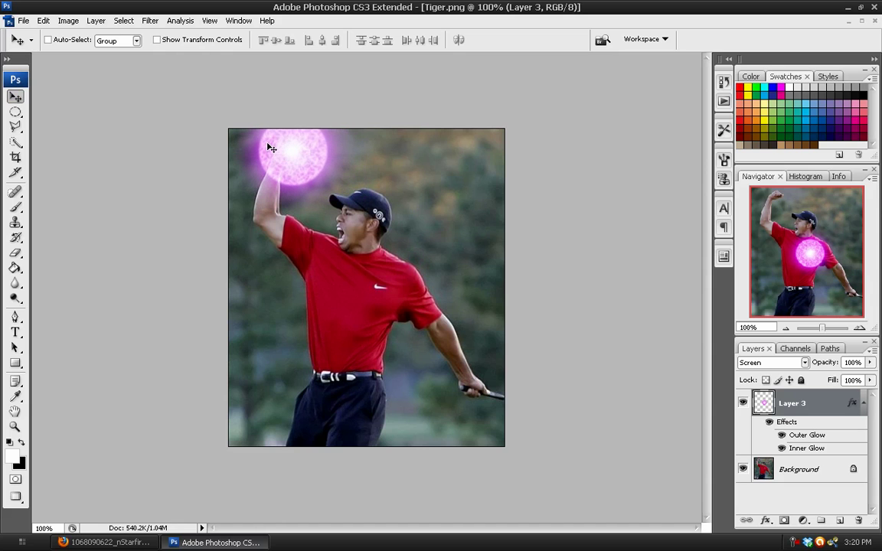
key(ctrl+j)
Step: Link the original and duplicated purple ball layers and fine-tune the ball's position over the fist
click(458, 207)
click(800, 402)
drag(303, 199, 290, 178)
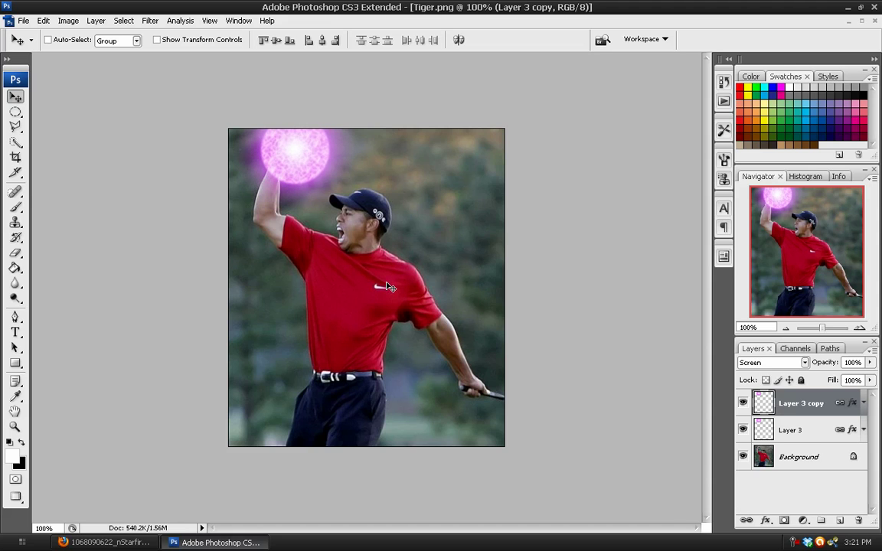